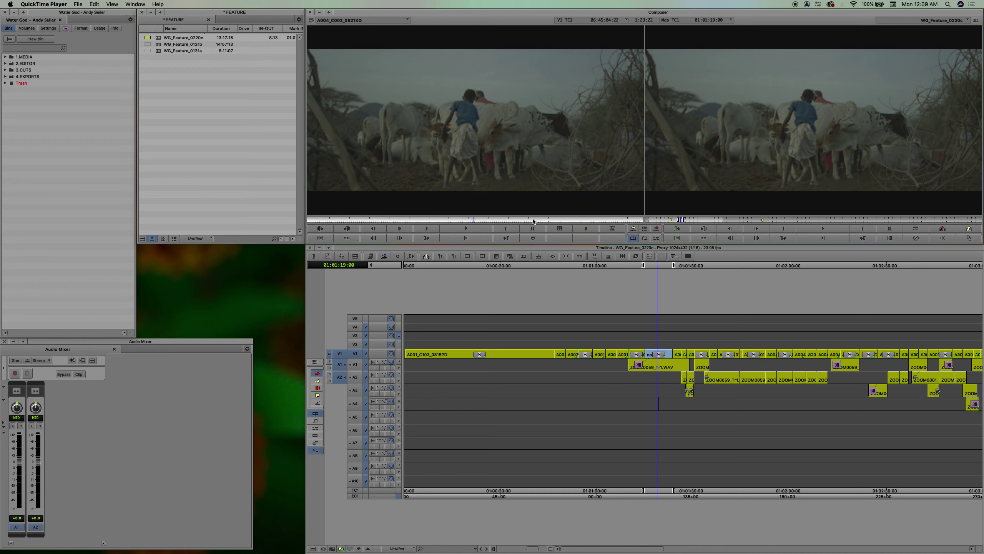
Scrub the WG_Feature_0220c sequence to the boy among the cattle, near 01:01:17:05
{"action": "left_click_drag", "start_coordinate": [657, 266], "coordinate": [659, 267]}
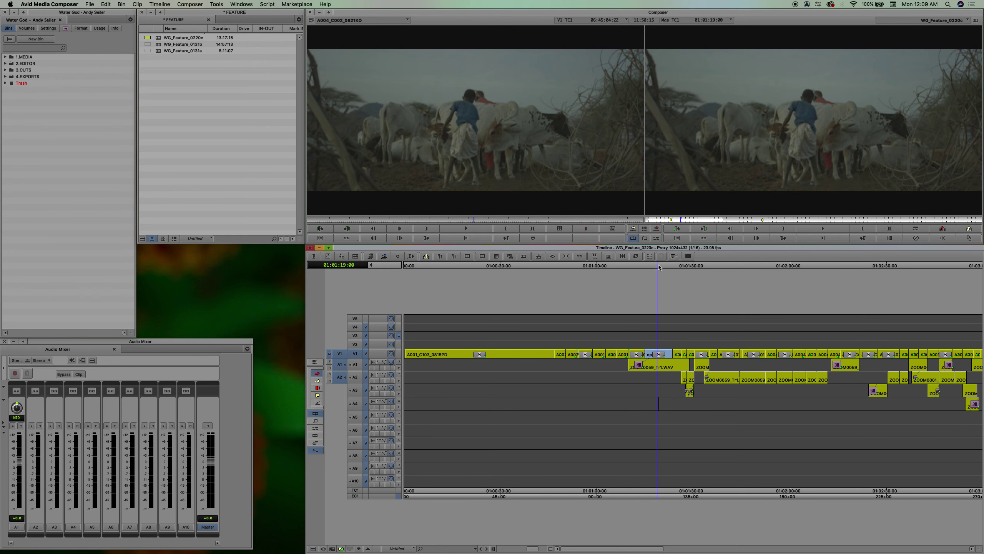
{"action": "left_click_drag", "start_coordinate": [658, 267], "coordinate": [653, 266]}
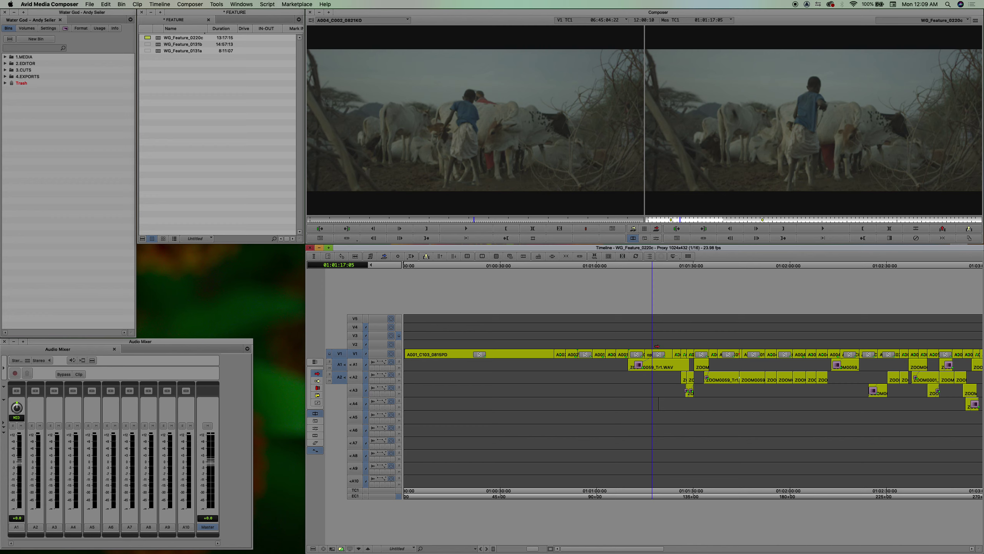
Assign Alternate Edit from the Command Palette's Play commands to a timeline toolbar button
{"action": "key", "text": "super+3"}
{"action": "left_click_drag", "start_coordinate": [440, 299], "coordinate": [432, 292]}
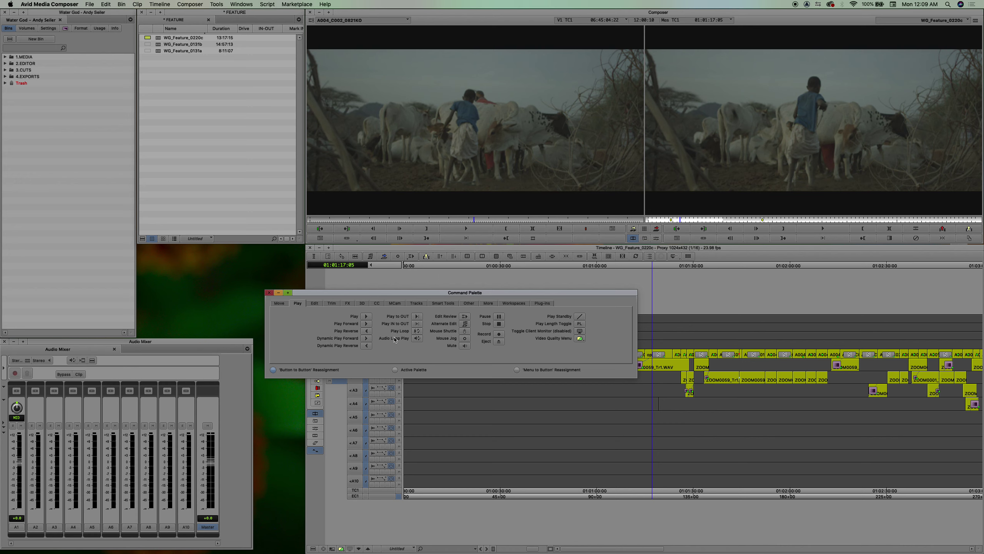
{"action": "left_click", "coordinate": [464, 323]}
{"action": "left_click_drag", "start_coordinate": [463, 323], "coordinate": [369, 259]}
{"action": "left_click", "coordinate": [268, 292]}
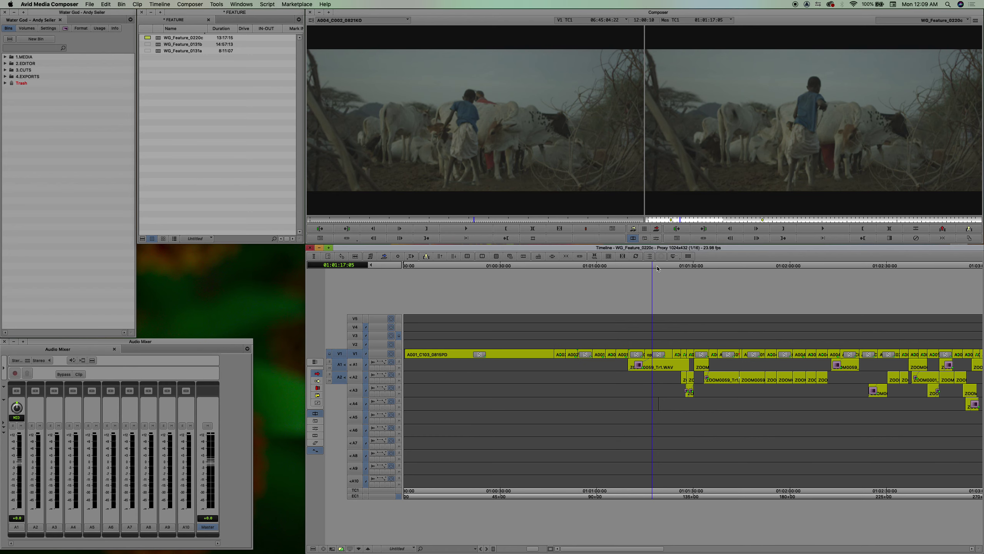
Match-frame the shot to load A004_C002_0821KO and cue it to the herder holding a rope
{"action": "mouse_move", "coordinate": [653, 266]}
{"action": "left_mouse_down"}
{"action": "mouse_move", "coordinate": [665, 269]}
{"action": "mouse_move", "coordinate": [644, 339]}
{"action": "left_mouse_up"}
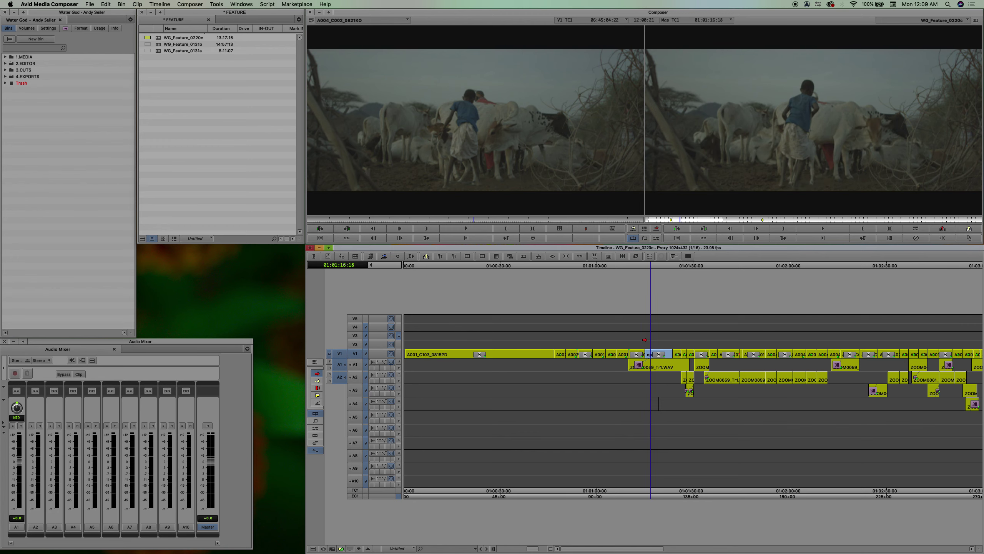
{"action": "key", "text": "f"}
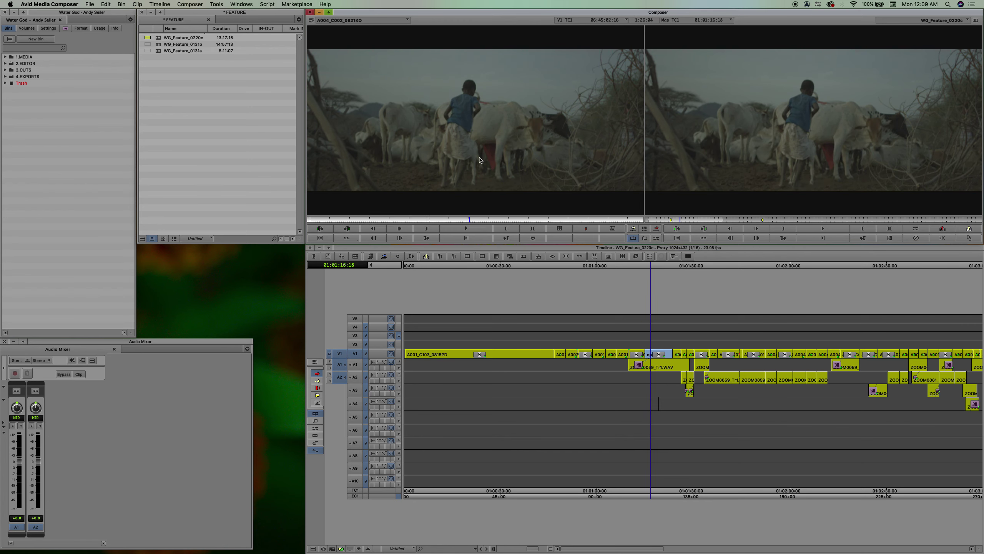
{"action": "left_click", "coordinate": [466, 218]}
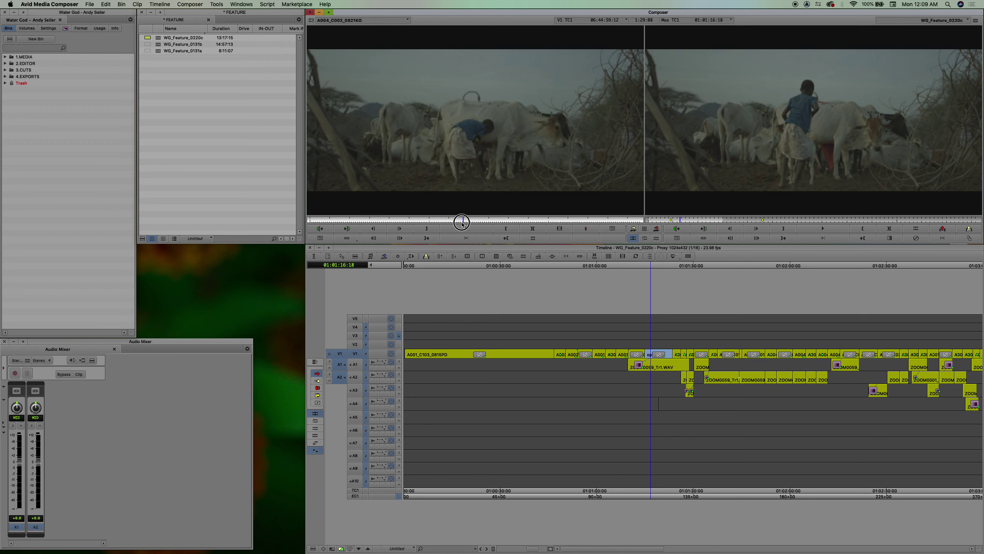
{"action": "left_click", "coordinate": [507, 219]}
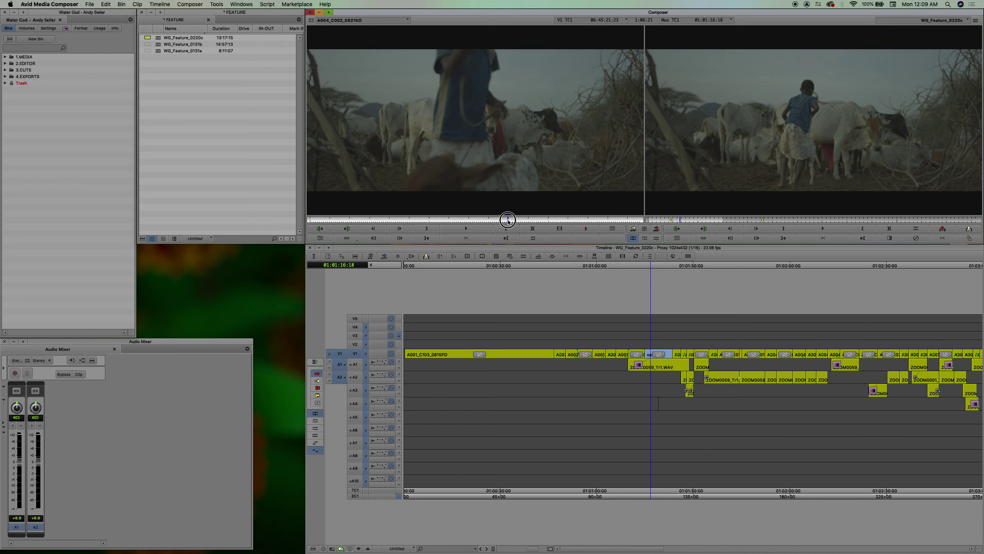
Create a new bin named Alternate Edits, open it and make it taller
{"action": "left_click", "coordinate": [67, 147]}
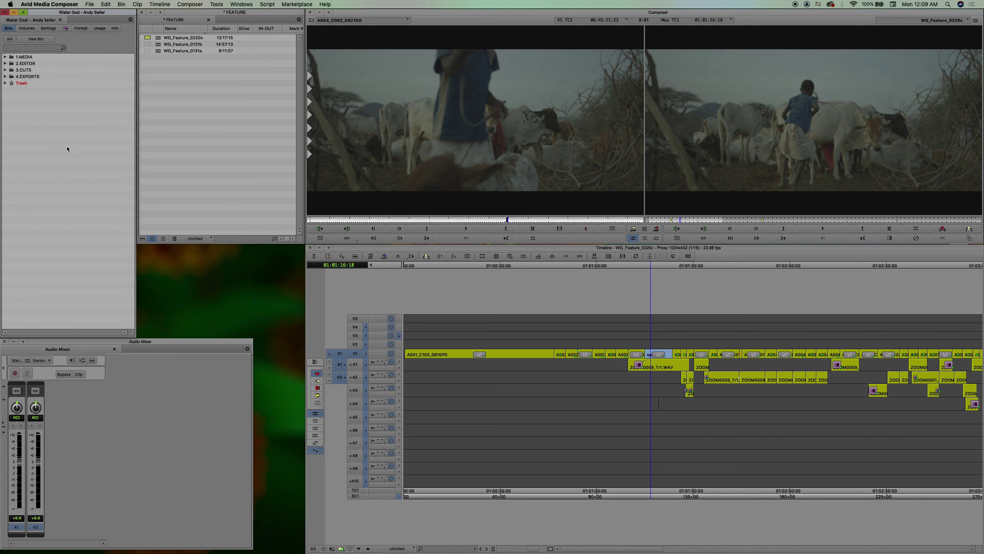
{"action": "left_click", "coordinate": [45, 40]}
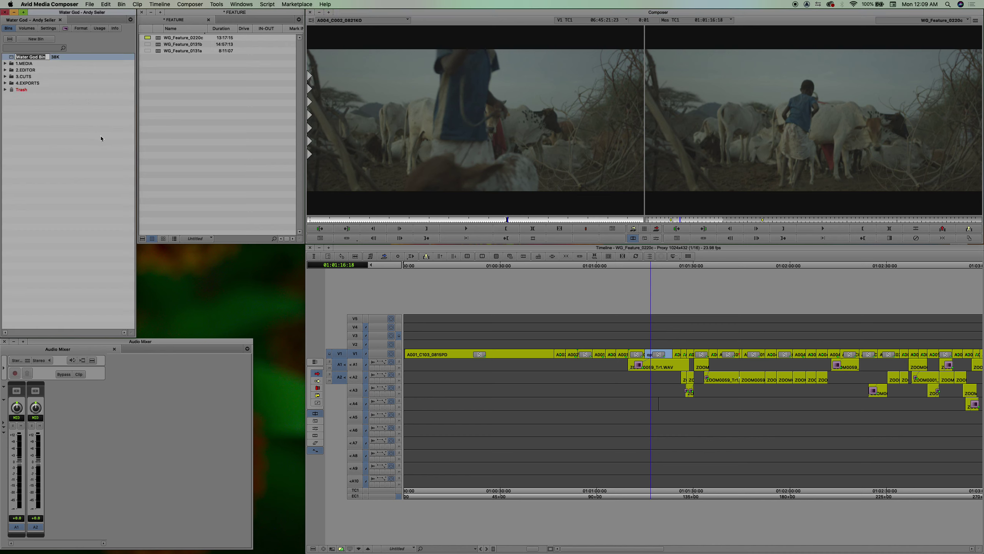
{"action": "type", "text": "Alternate"}
{"action": "type", "text": " Edits"}
{"action": "left_click", "coordinate": [106, 143]}
{"action": "left_click", "coordinate": [75, 256]}
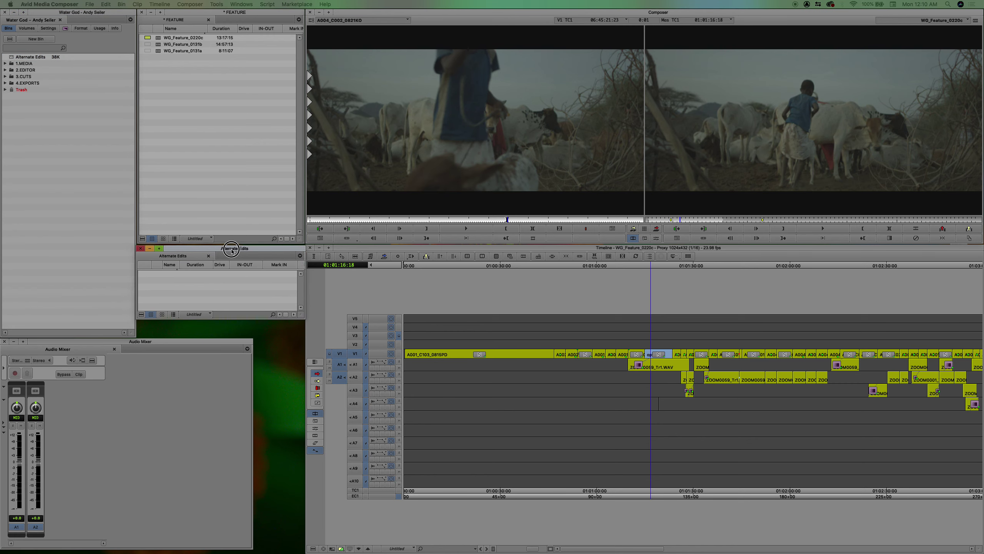
{"action": "left_click_drag", "start_coordinate": [306, 323], "coordinate": [306, 371]}
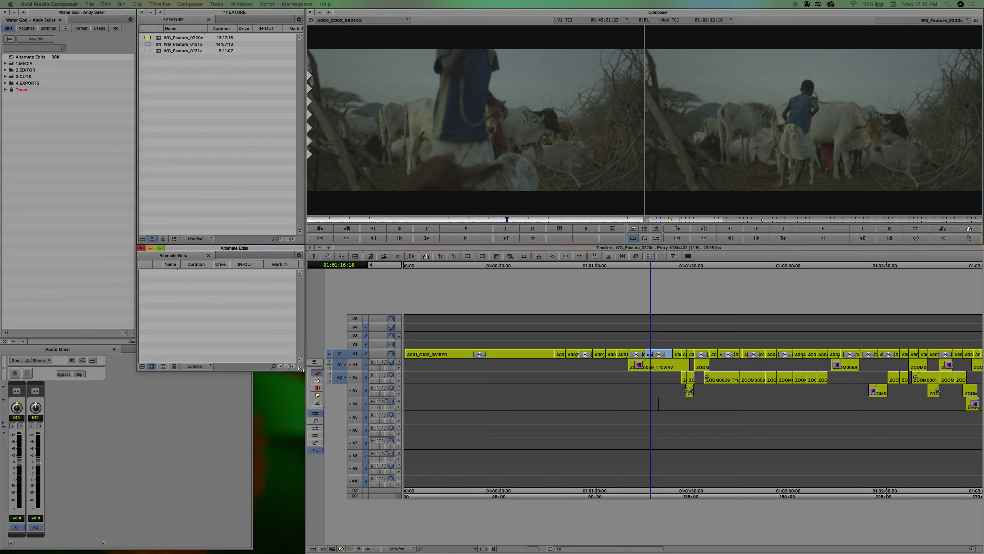
Drag the source portion into Alternate Edits as a subclip named Option 2
{"action": "left_click", "coordinate": [529, 119]}
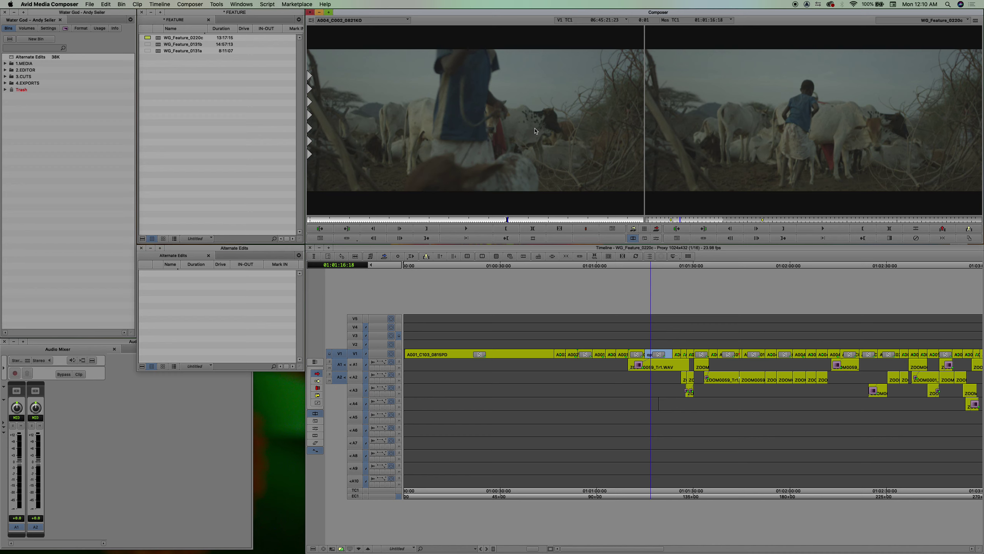
{"action": "left_click_drag", "start_coordinate": [537, 131], "coordinate": [200, 281]}
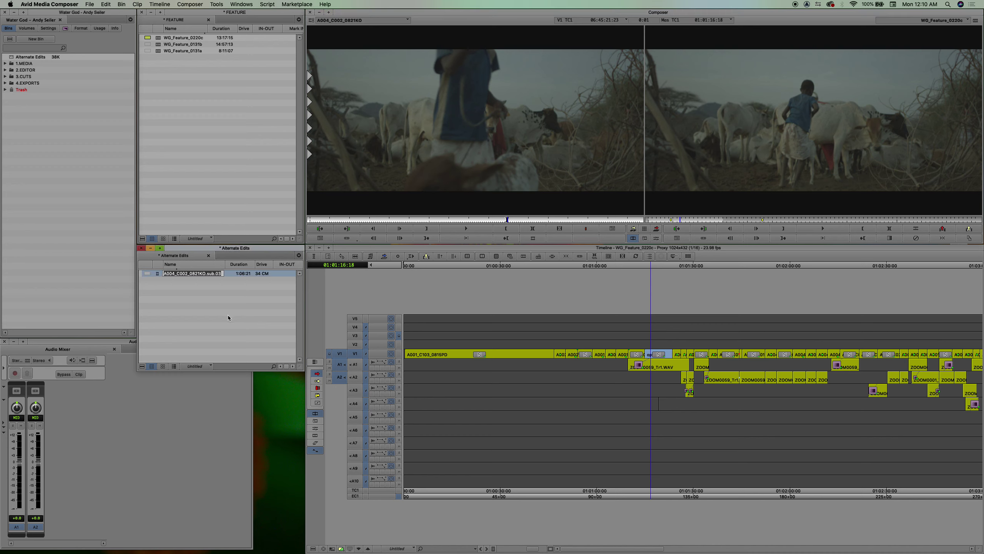
{"action": "type", "text": "Option 2"}
{"action": "key", "text": "Return"}
{"action": "left_click", "coordinate": [229, 315]}
Load the V1 shot's master clip A004_C002_0821KO and subclip it as Option 1
{"action": "left_click", "coordinate": [646, 271]}
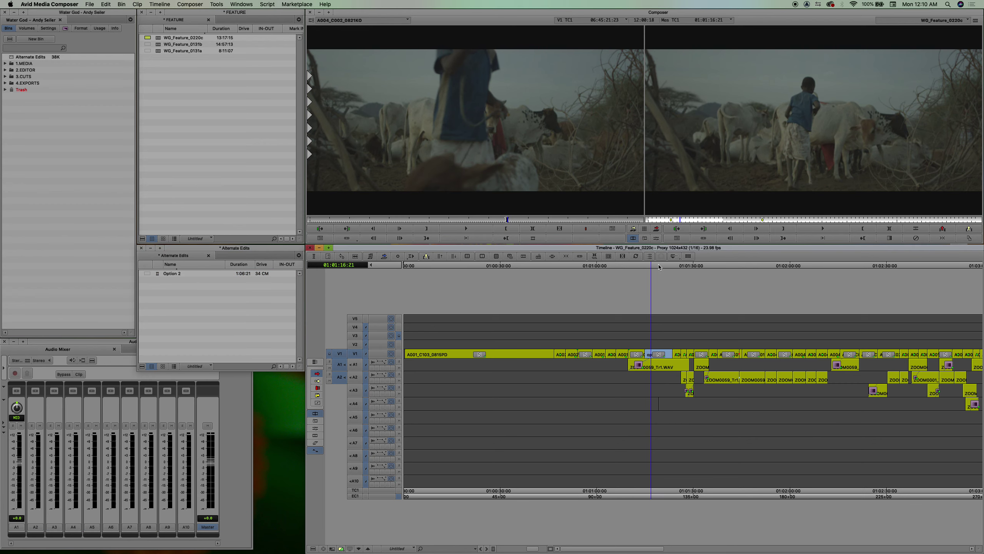
{"action": "left_click", "coordinate": [660, 353]}
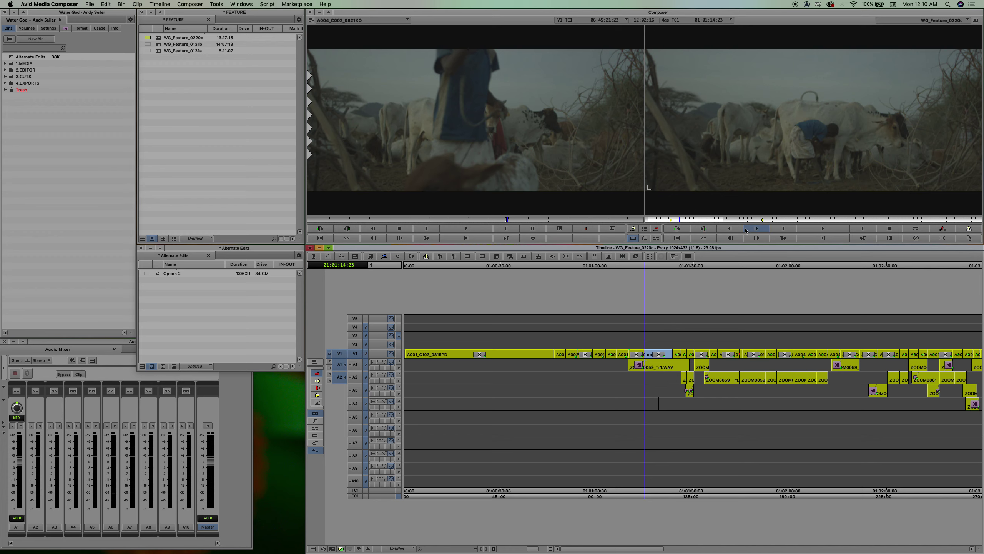
{"action": "key", "text": "n"}
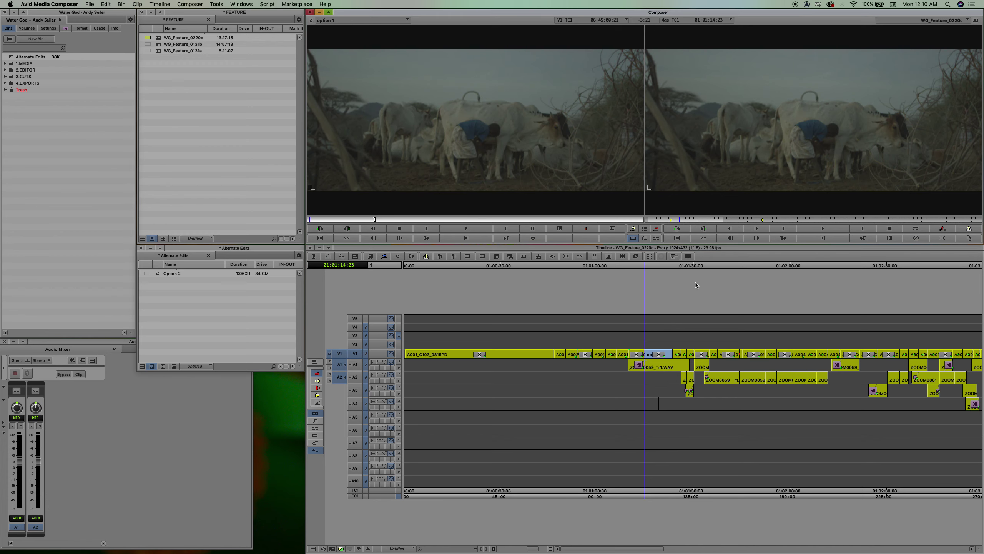
{"action": "key", "text": "n"}
{"action": "key", "text": "alt+c"}
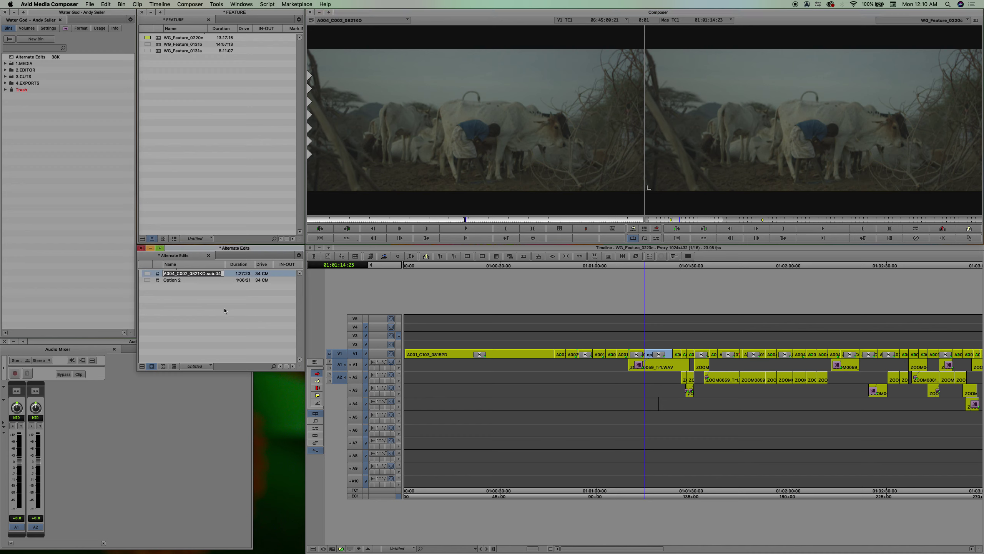
{"action": "type", "text": "Option 1"}
{"action": "key", "text": "Return"}
{"action": "left_click", "coordinate": [224, 306]}
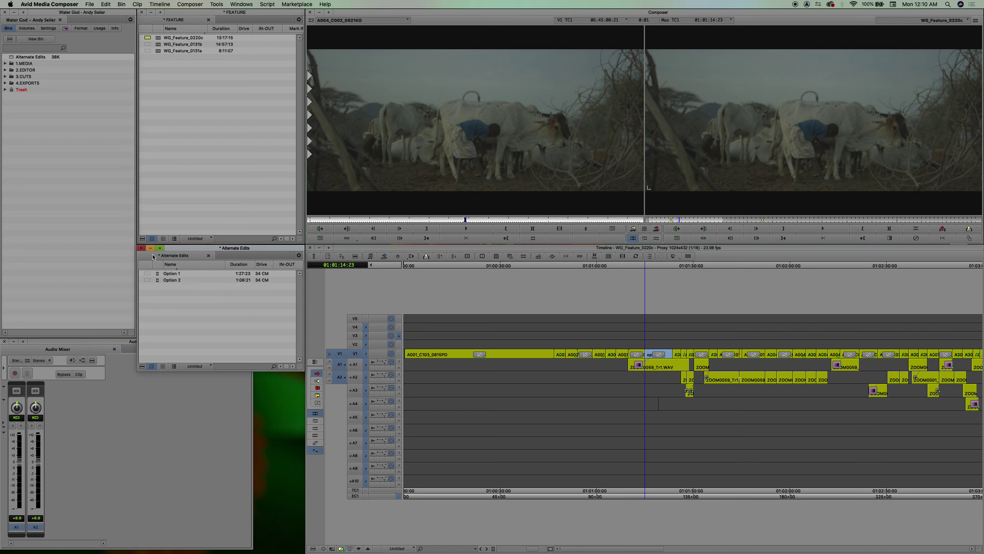
Close the Alternate Edits bin and dismiss the trash and bin-not-found alerts from Alternate Edit
{"action": "left_click", "coordinate": [142, 247]}
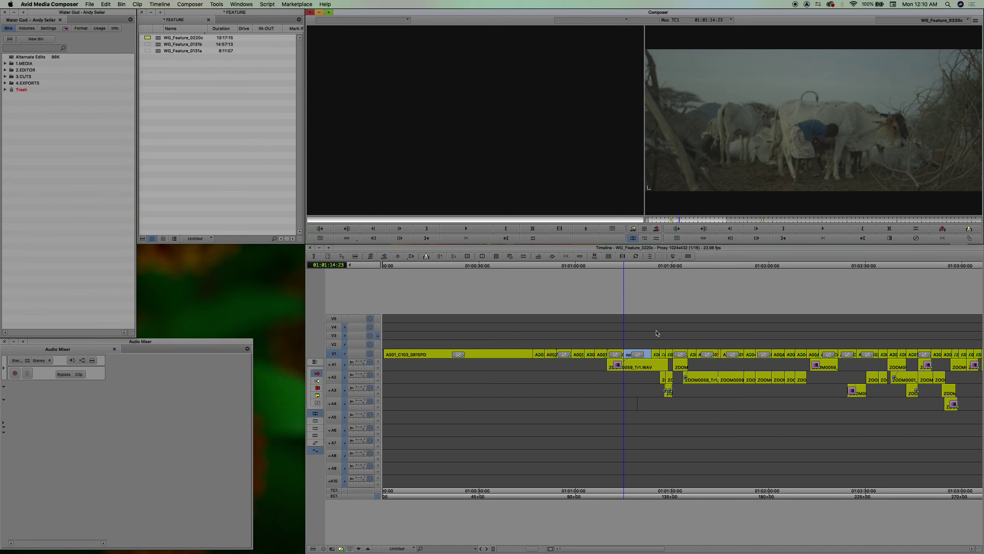
{"action": "left_click_drag", "start_coordinate": [626, 271], "coordinate": [634, 271]}
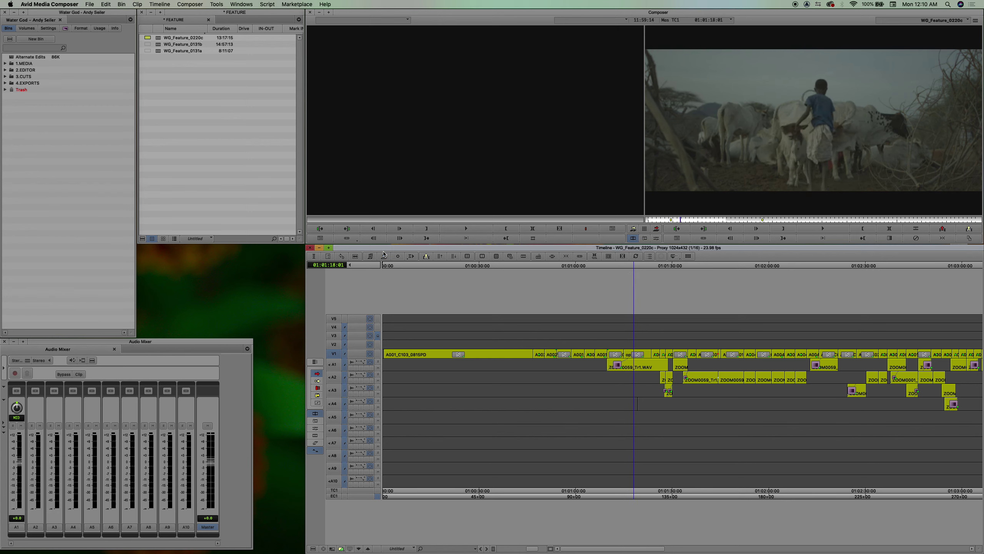
{"action": "left_click", "coordinate": [371, 257]}
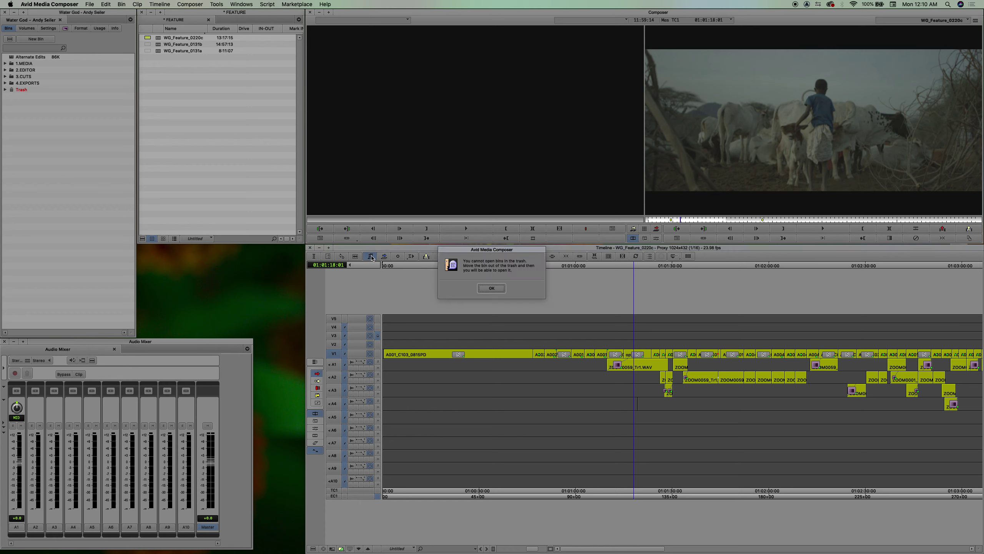
{"action": "left_click", "coordinate": [483, 287]}
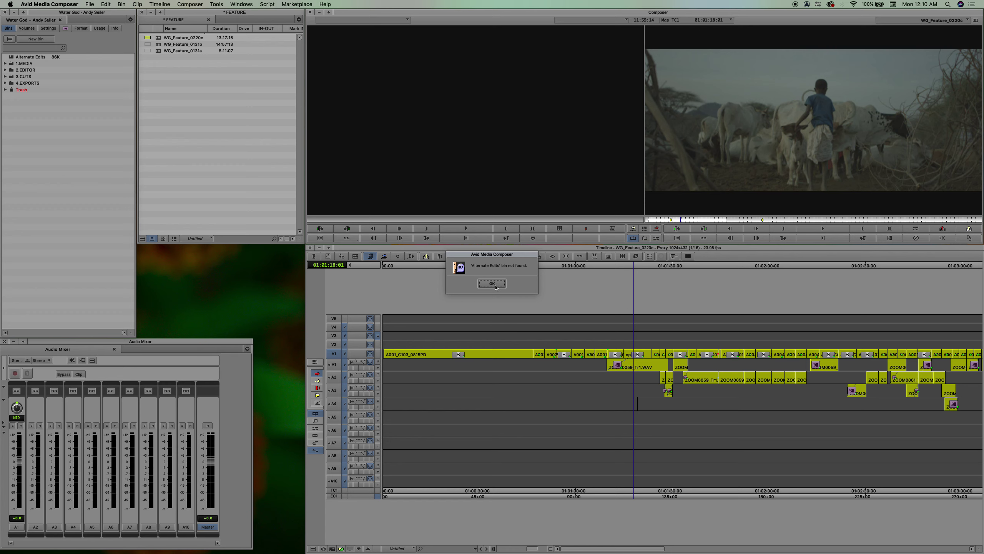
{"action": "left_click", "coordinate": [494, 285]}
Empty the project Trash holding the old Alternate Edits bin, confirming permanent deletion
{"action": "left_click", "coordinate": [5, 89]}
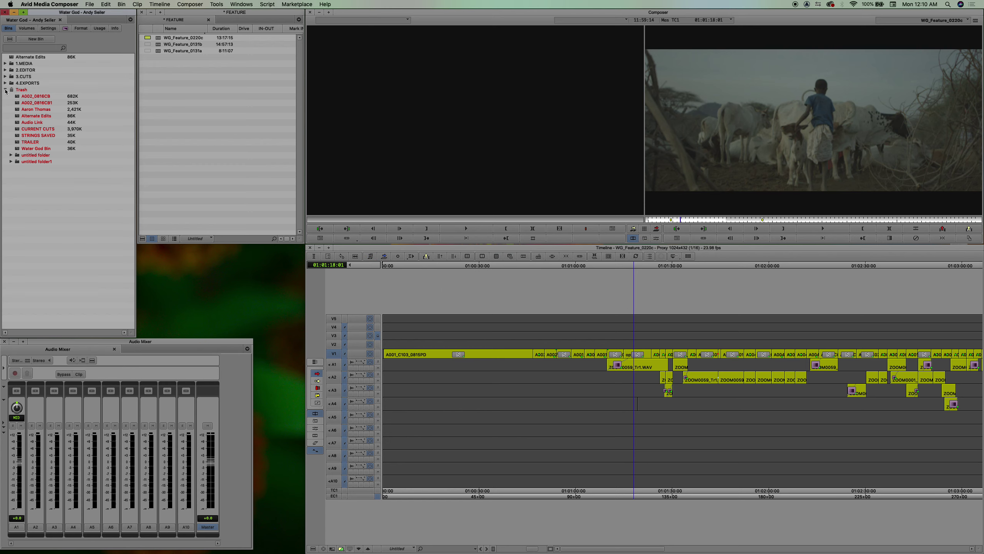
{"action": "left_click", "coordinate": [16, 116]}
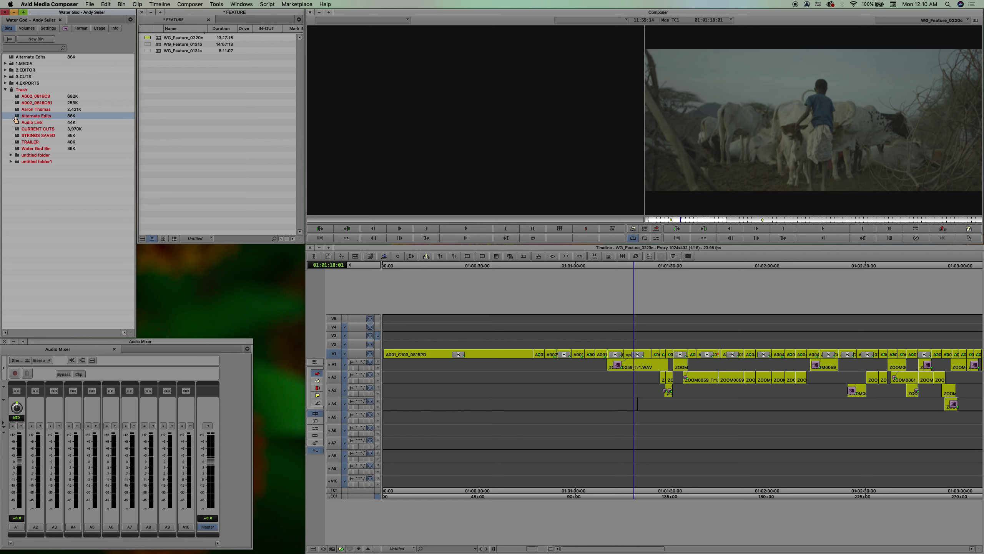
{"action": "right_click", "coordinate": [16, 120]}
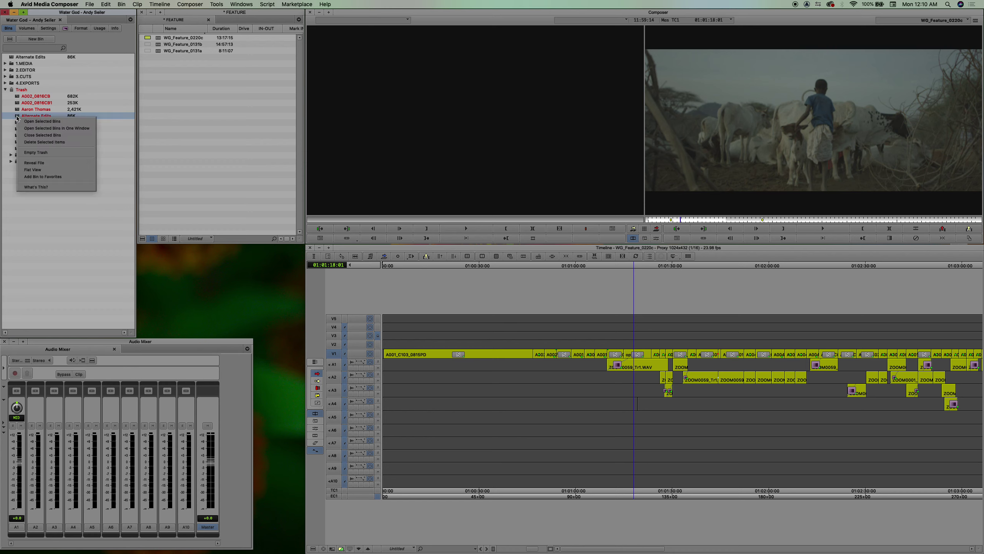
{"action": "left_click", "coordinate": [40, 156]}
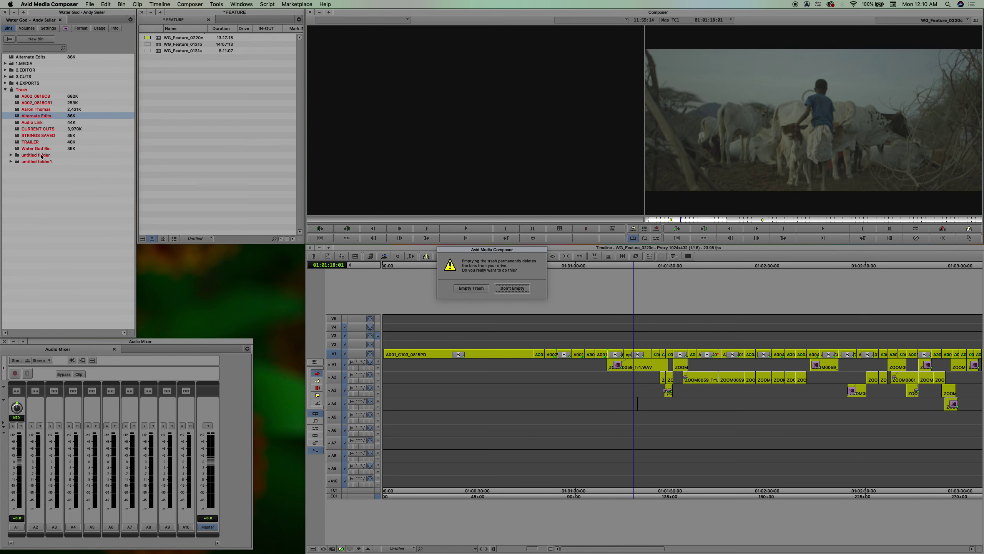
{"action": "left_click", "coordinate": [462, 289]}
Swap the cattle shot to the Option 2 alternate and play it back
{"action": "right_click", "coordinate": [657, 291]}
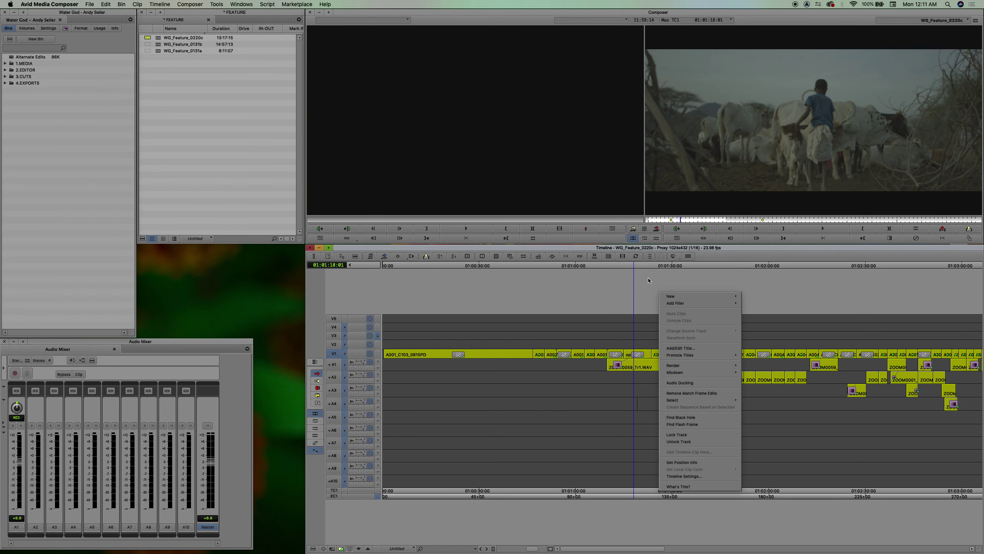
{"action": "left_click", "coordinate": [635, 270]}
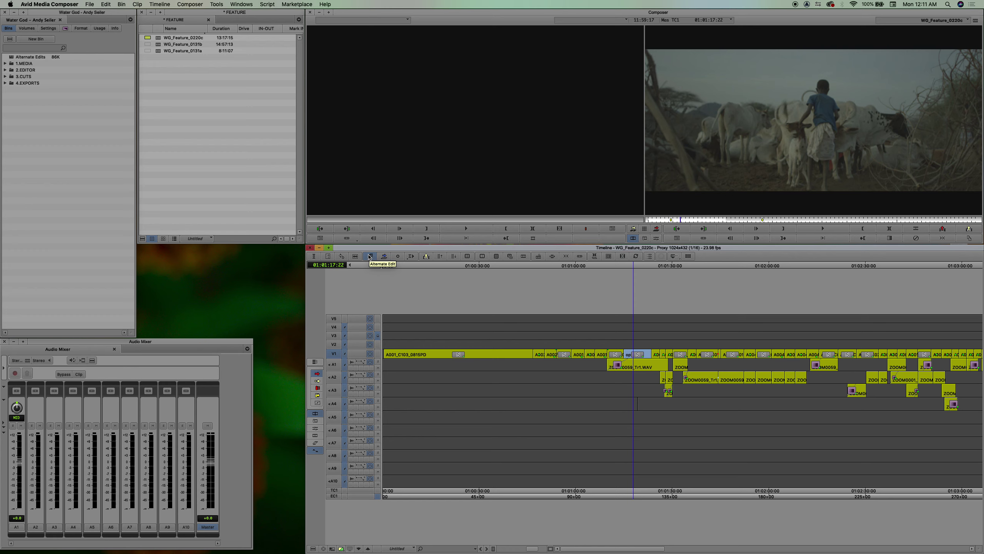
{"action": "left_click", "coordinate": [370, 257]}
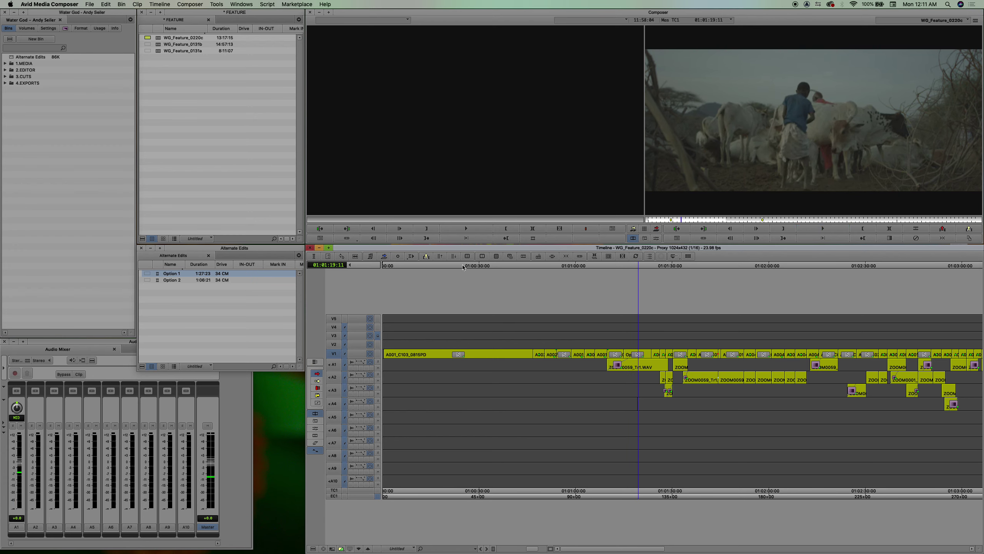
{"action": "left_click", "coordinate": [370, 257]}
{"action": "key", "text": "Down"}
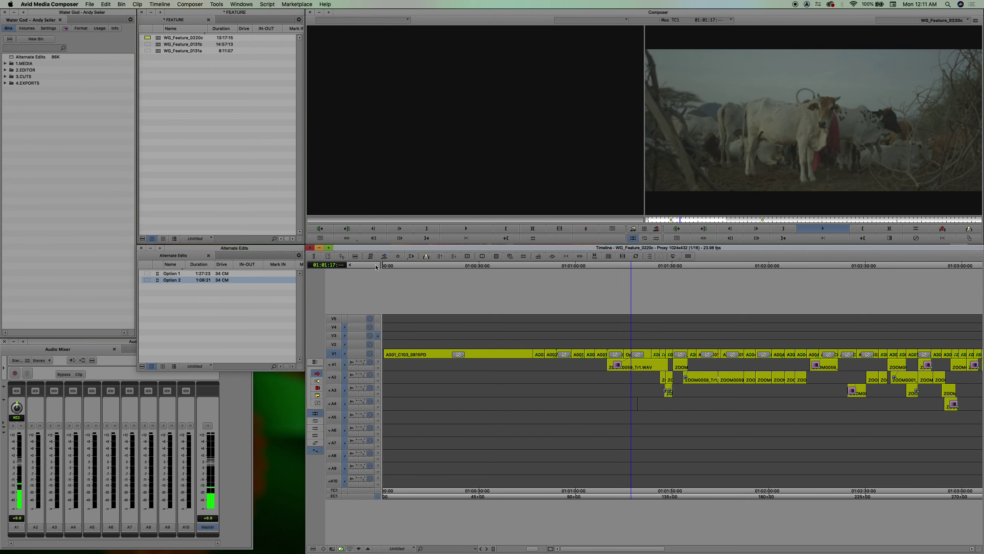
{"action": "key", "text": "space"}
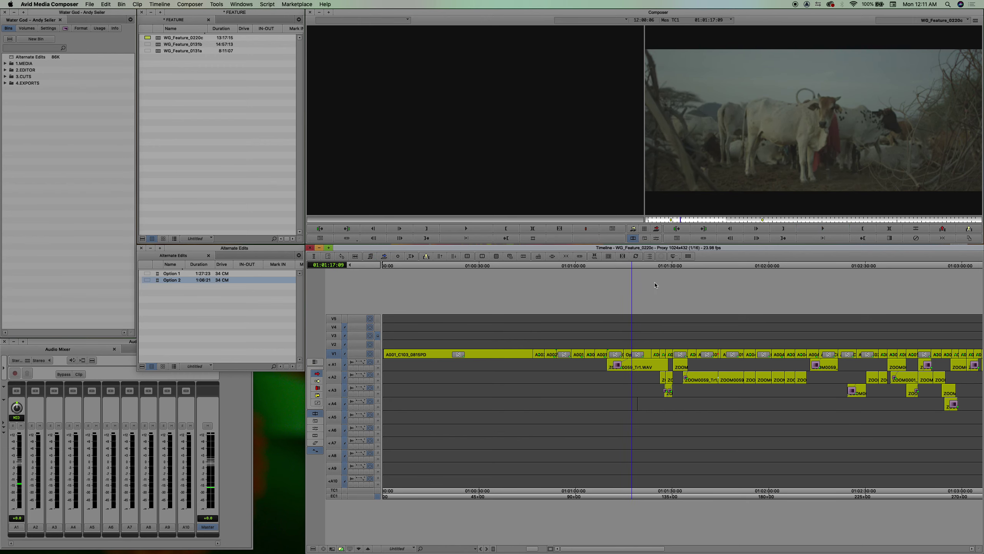
Swap the cattle shot back to Option 1 and play it back
{"action": "left_click", "coordinate": [631, 266]}
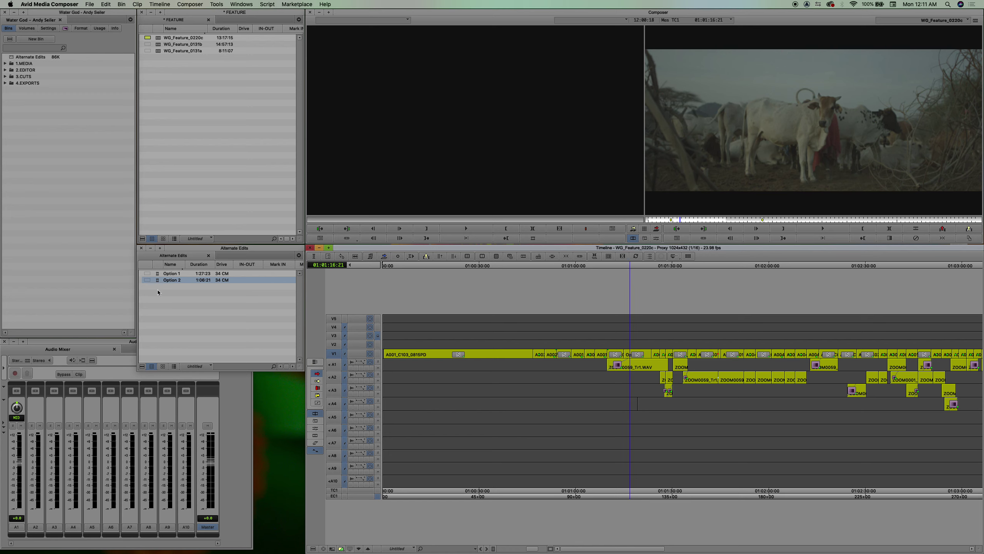
{"action": "left_click", "coordinate": [372, 256]}
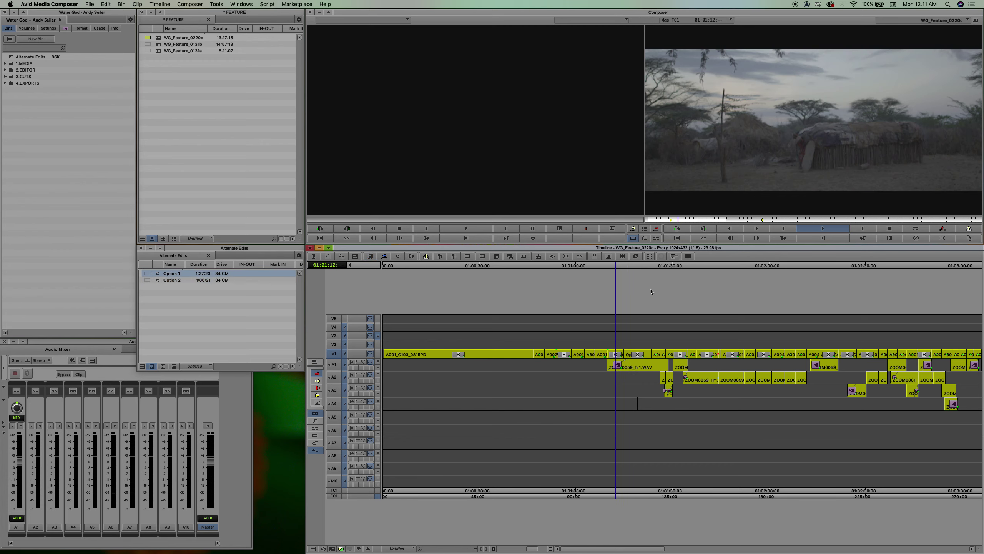
{"action": "left_click", "coordinate": [616, 265]}
{"action": "key", "text": "space"}
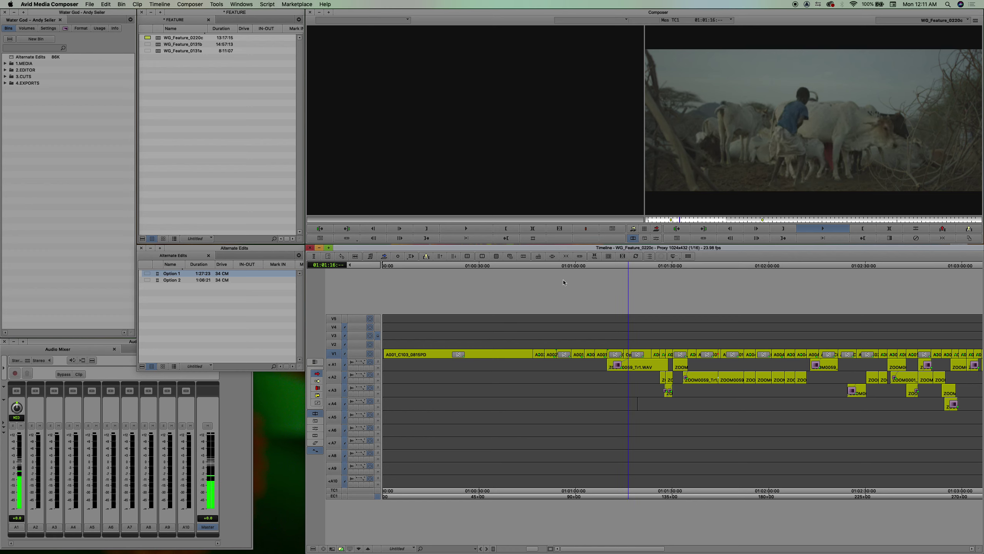
{"action": "key", "text": "space"}
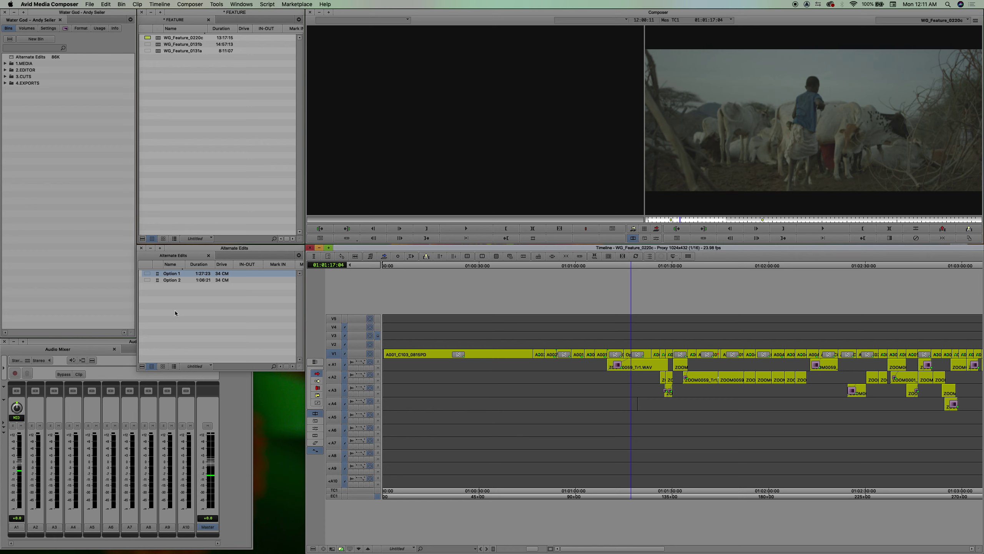
Float the Alternate Edits bin and move to the later walking-herders shot near 01:02:23:23
{"action": "left_click_drag", "start_coordinate": [209, 248], "coordinate": [213, 255]}
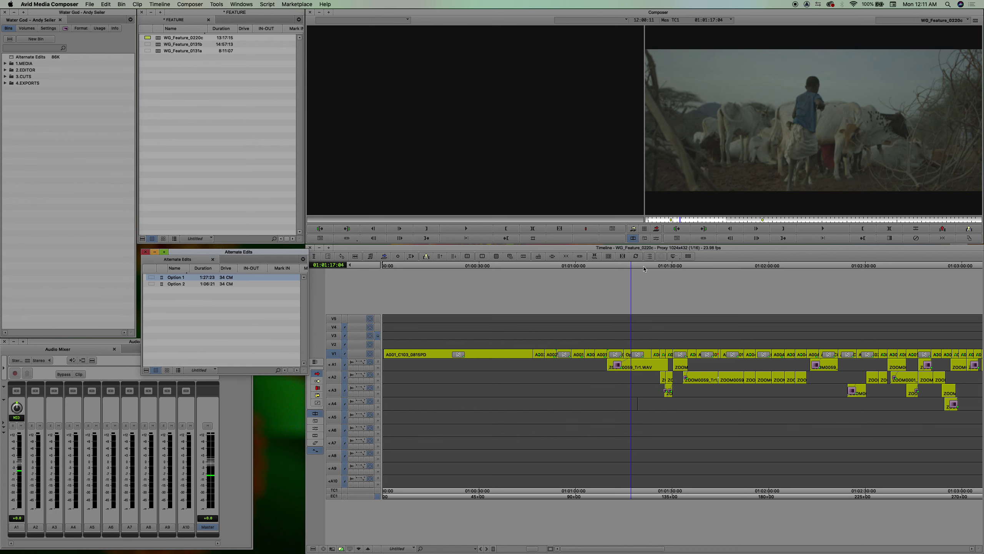
{"action": "mouse_move", "coordinate": [645, 267]}
{"action": "left_mouse_down"}
{"action": "mouse_move", "coordinate": [639, 275]}
{"action": "mouse_move", "coordinate": [782, 267]}
{"action": "mouse_move", "coordinate": [657, 277]}
{"action": "mouse_move", "coordinate": [646, 278]}
{"action": "mouse_move", "coordinate": [844, 261]}
{"action": "left_mouse_up"}
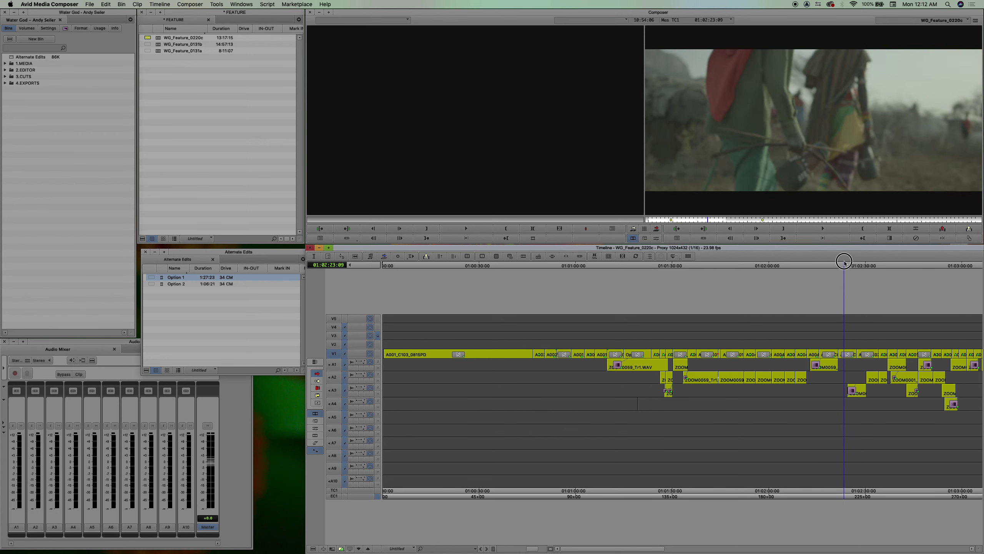
{"action": "left_click_drag", "start_coordinate": [844, 261], "coordinate": [846, 266]}
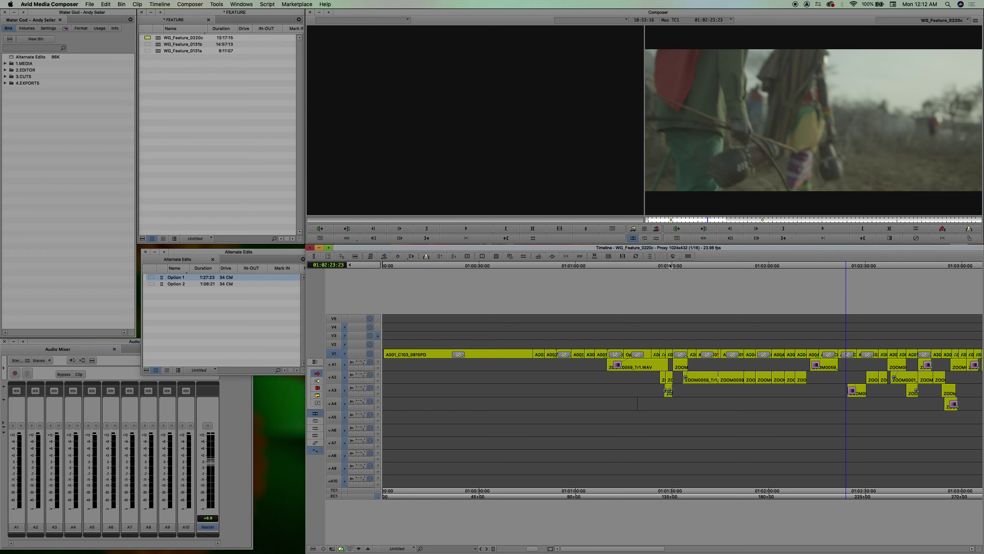
Try an alternate take on the later shot, play it, then revert to the original
{"action": "left_click", "coordinate": [370, 257]}
{"action": "left_click", "coordinate": [370, 257]}
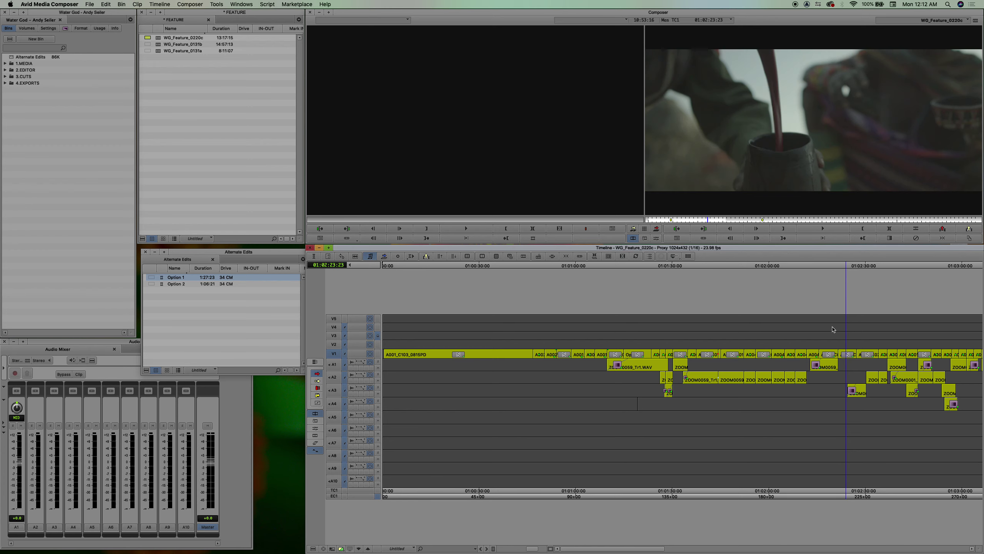
{"action": "key", "text": "space"}
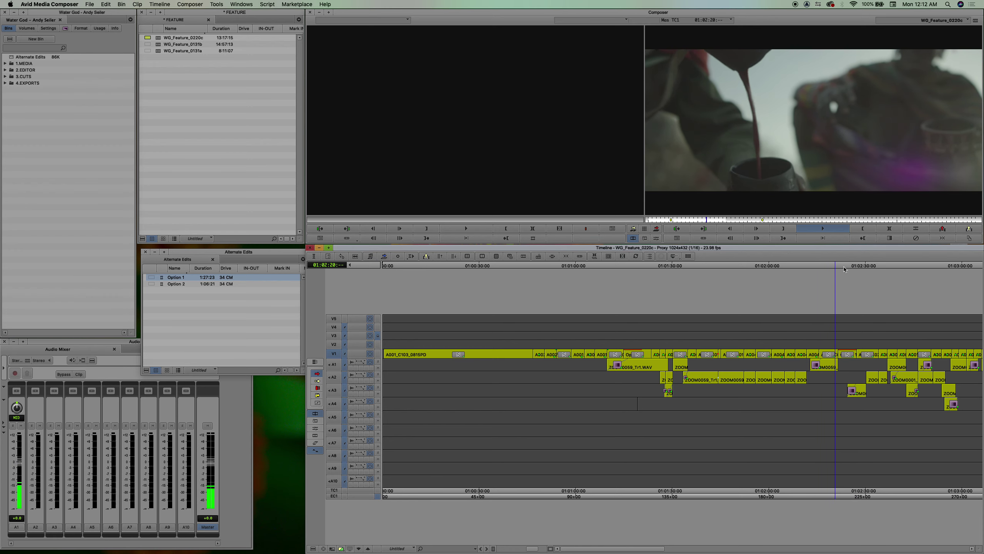
{"action": "key", "text": "space"}
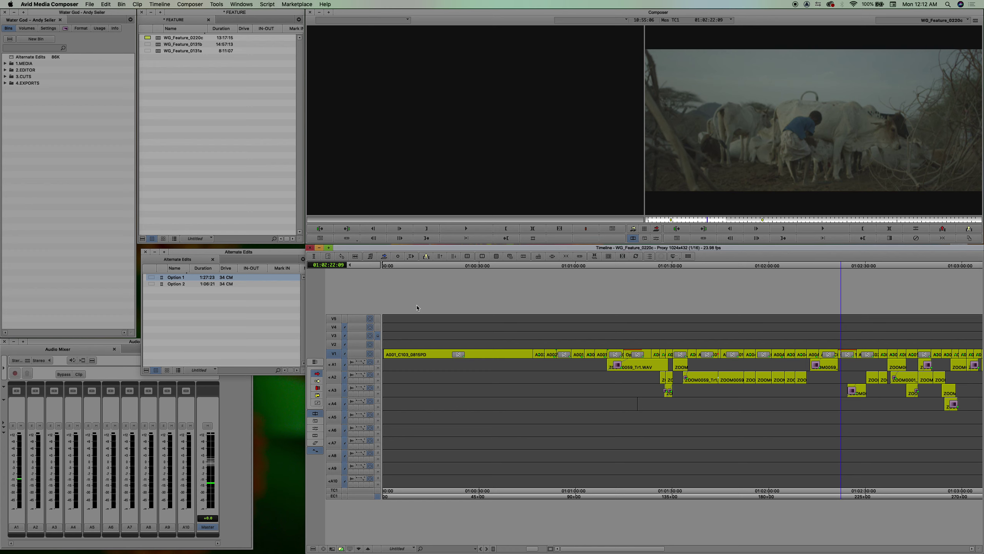
{"action": "key", "text": "s"}
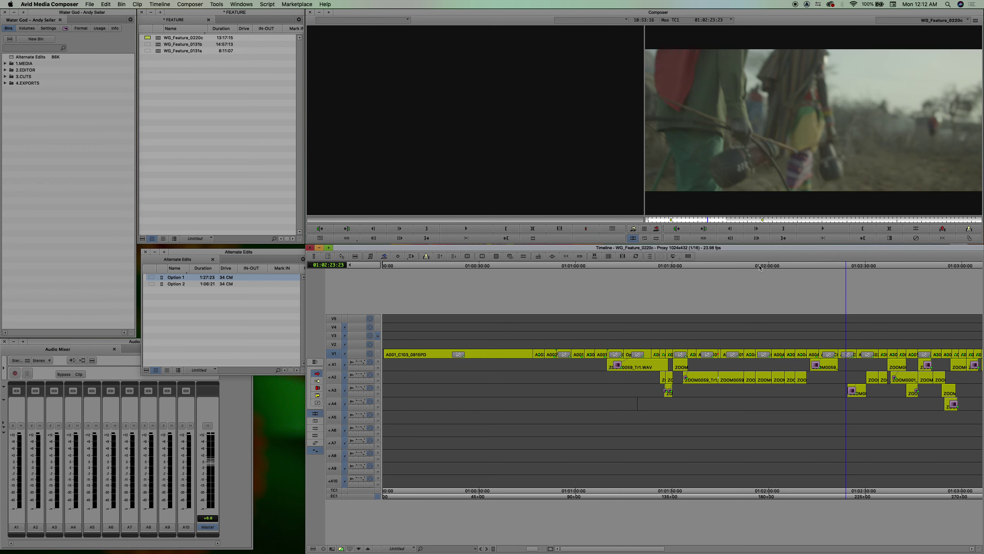
Scrub back to the boy among the cattle, parking near 01:01:20:19
{"action": "mouse_move", "coordinate": [839, 264]}
{"action": "left_mouse_down"}
{"action": "mouse_move", "coordinate": [600, 272]}
{"action": "mouse_move", "coordinate": [637, 272]}
{"action": "mouse_move", "coordinate": [602, 273]}
{"action": "mouse_move", "coordinate": [620, 276]}
{"action": "left_mouse_up"}
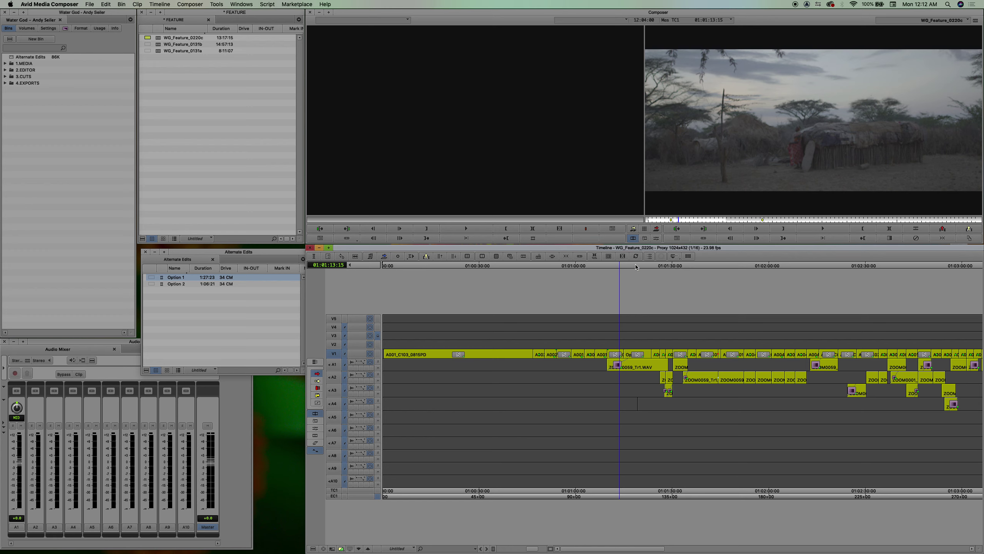
{"action": "left_click", "coordinate": [634, 267]}
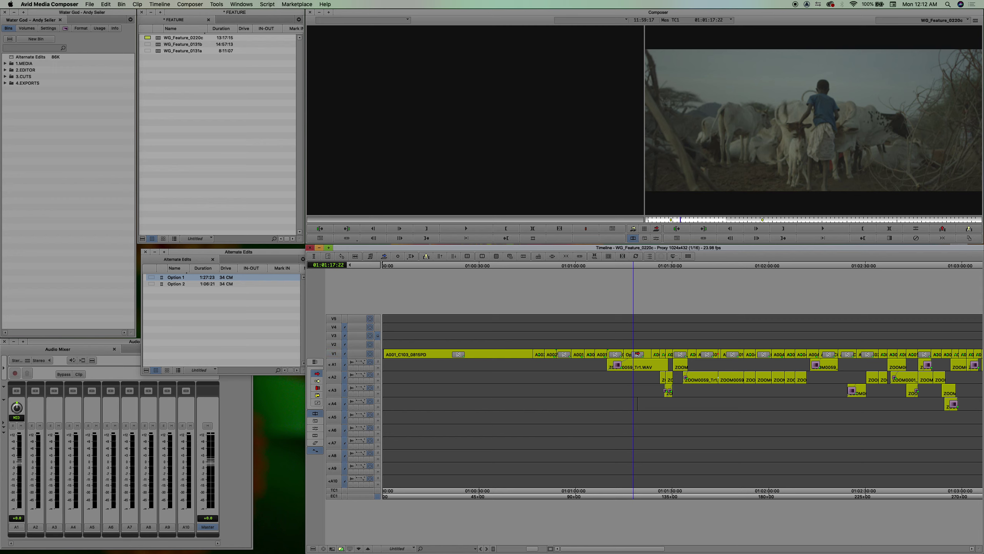
{"action": "mouse_move", "coordinate": [638, 266]}
{"action": "left_mouse_down"}
{"action": "mouse_move", "coordinate": [698, 265]}
{"action": "mouse_move", "coordinate": [644, 287]}
{"action": "left_mouse_up"}
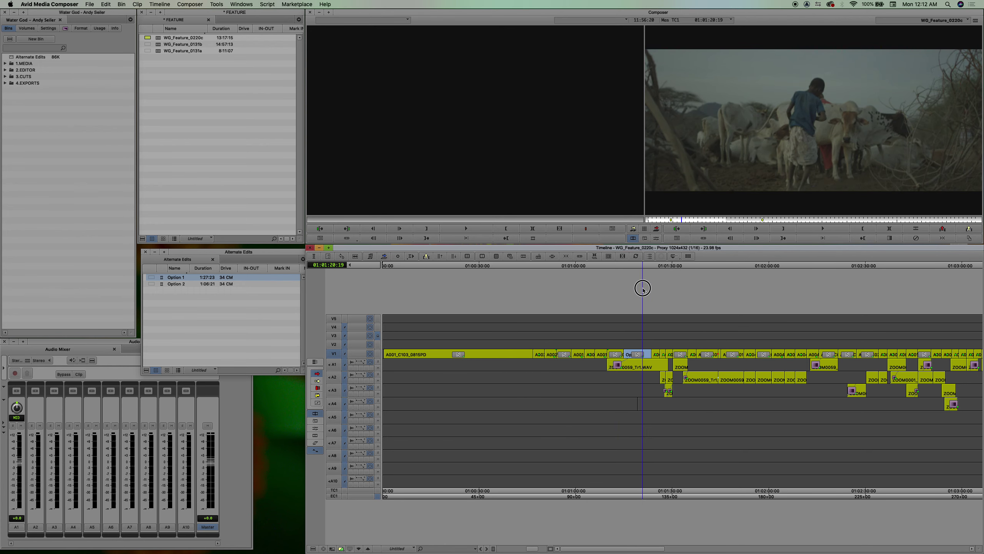
Load Option 1 from the selected V1 shot, play it, then open the 0821_A004 bin
{"action": "left_click", "coordinate": [639, 354]}
{"action": "key", "text": "f"}
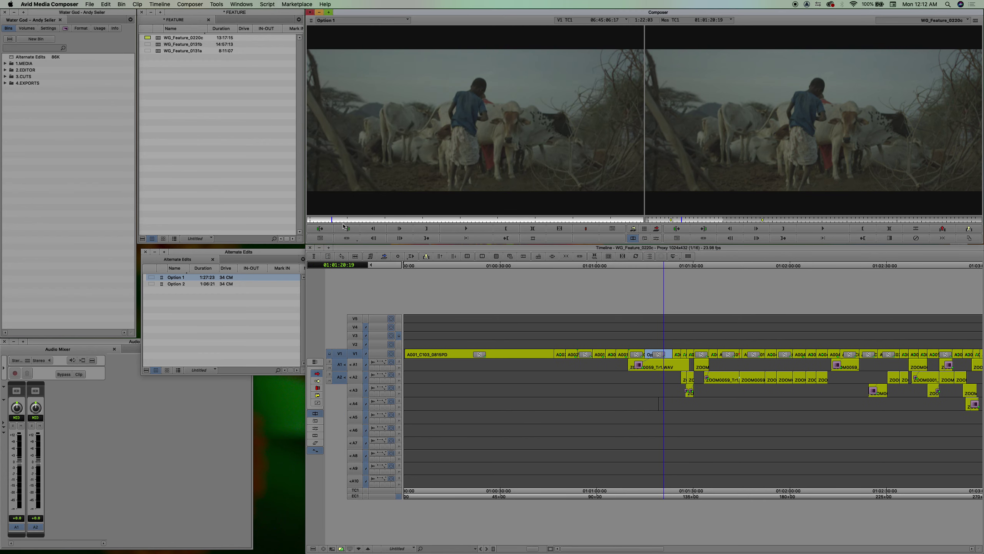
{"action": "left_click_drag", "start_coordinate": [658, 268], "coordinate": [646, 268]}
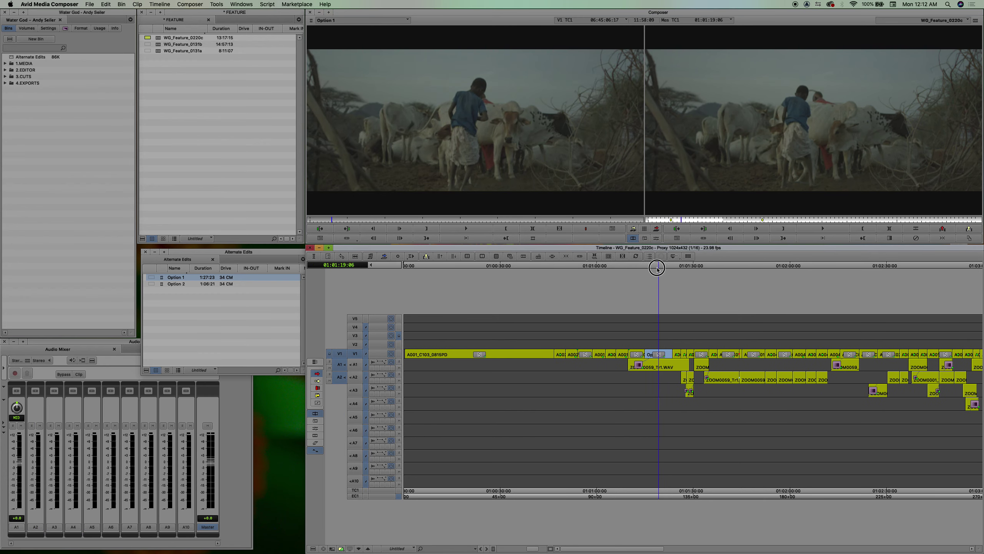
{"action": "key", "text": "space"}
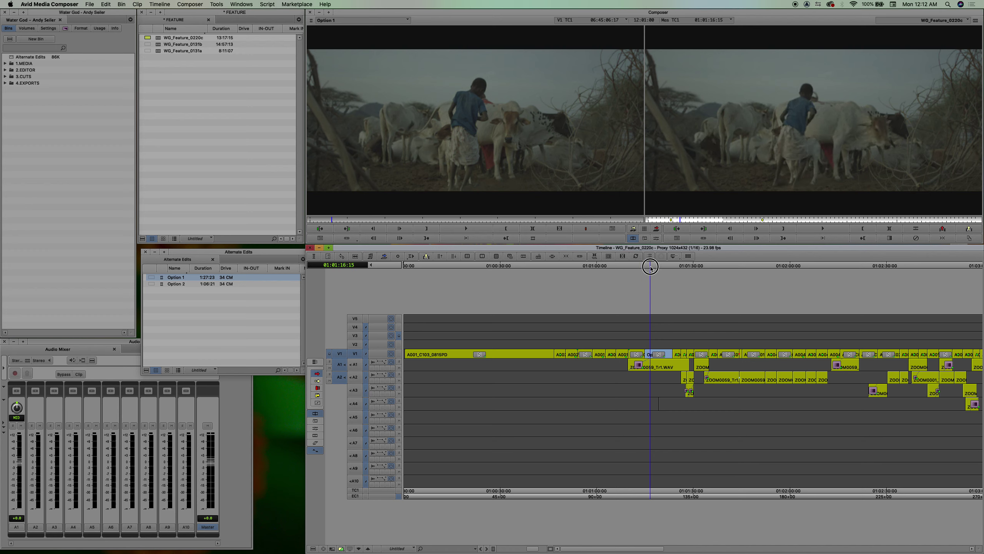
{"action": "left_click", "coordinate": [532, 115]}
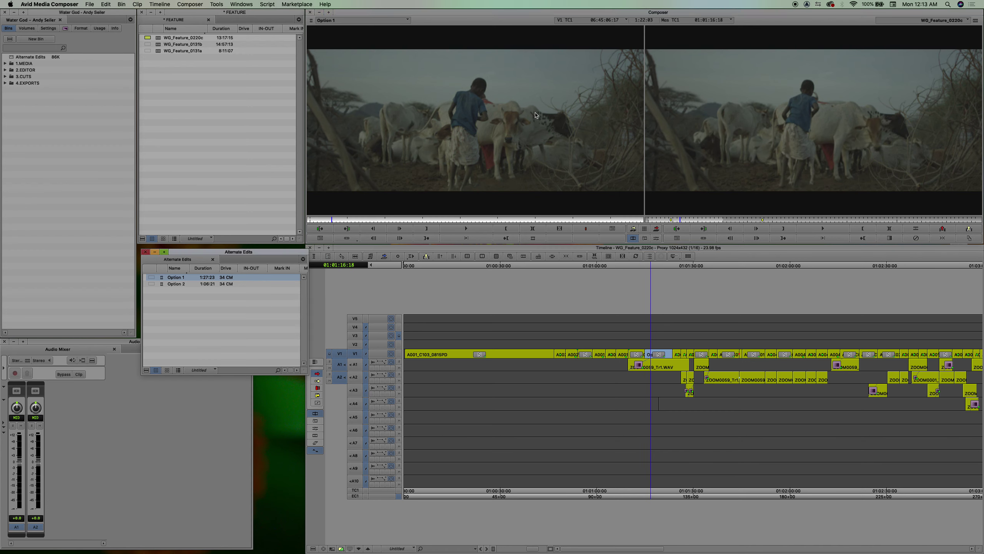
{"action": "left_click", "coordinate": [545, 132]}
{"action": "key", "text": "f"}
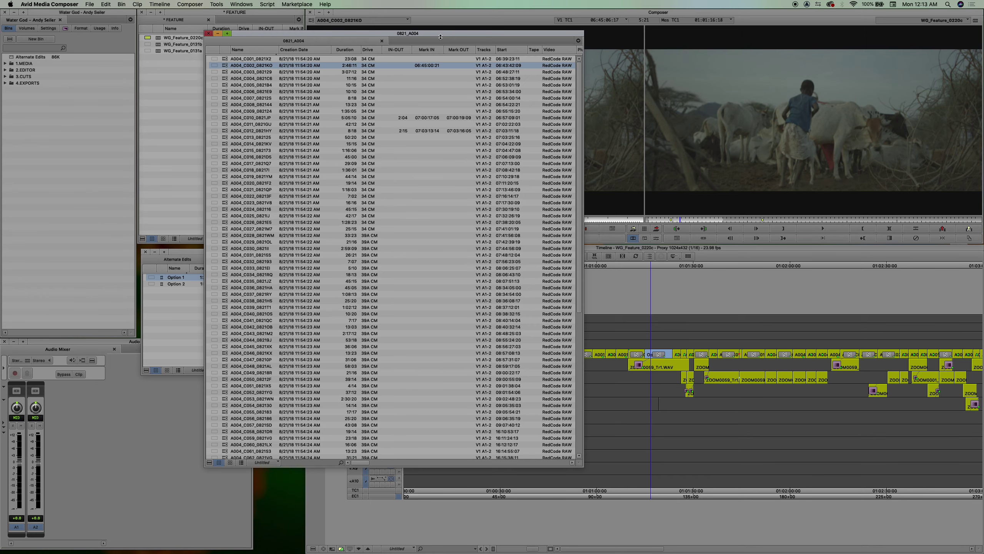
Load clip A004_C003 from the 0821_A004 bin and scrub it with the sequence at 01:01:16:21
{"action": "left_click_drag", "start_coordinate": [441, 36], "coordinate": [318, 141]}
{"action": "left_click", "coordinate": [104, 178]}
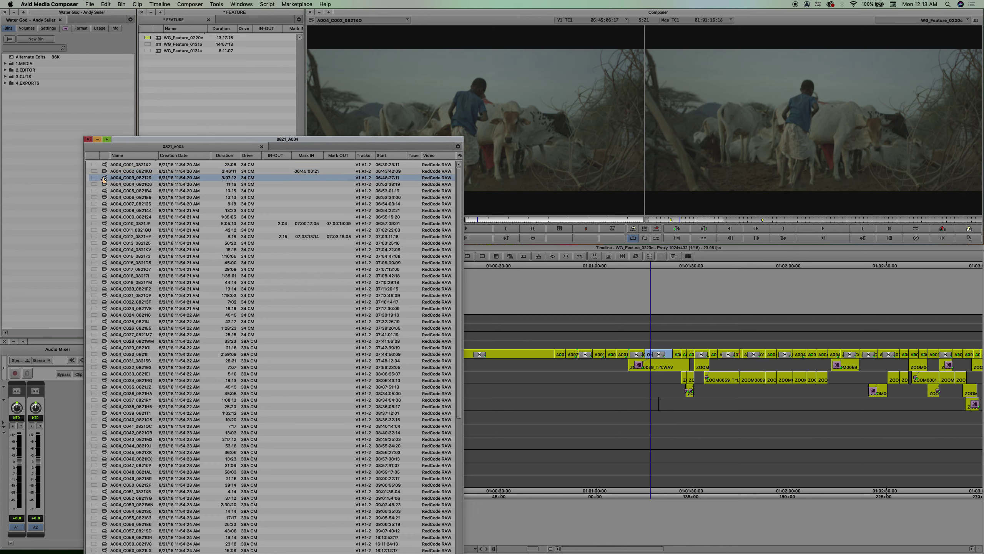
{"action": "double_click", "coordinate": [104, 180]}
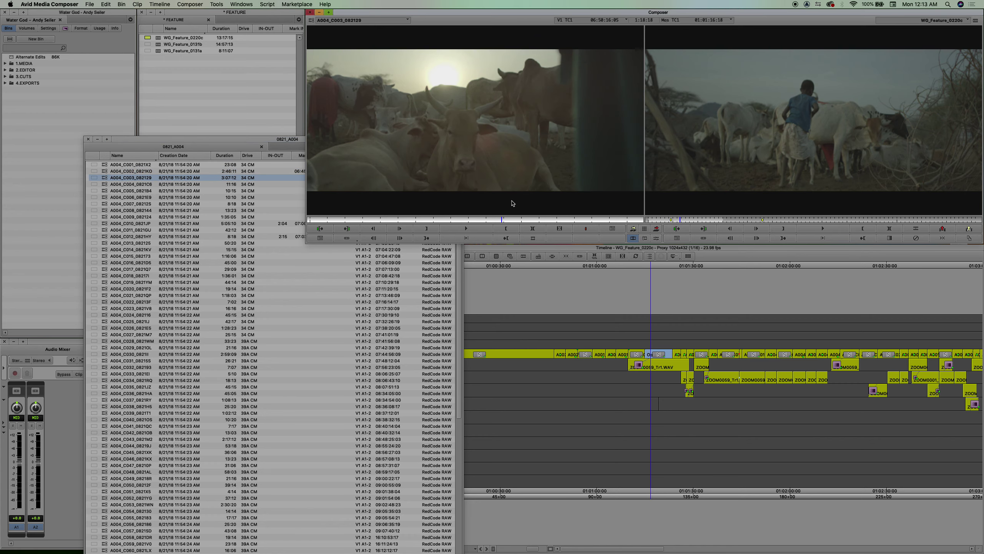
{"action": "left_click", "coordinate": [669, 273]}
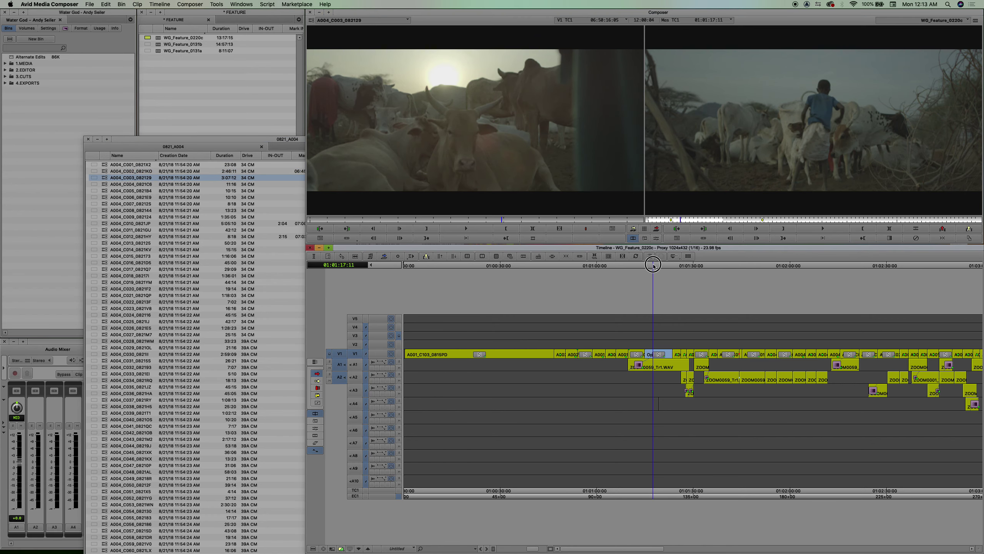
{"action": "mouse_move", "coordinate": [651, 262]}
{"action": "left_mouse_down"}
{"action": "mouse_move", "coordinate": [676, 269]}
{"action": "mouse_move", "coordinate": [652, 271]}
{"action": "left_mouse_up"}
{"action": "left_click", "coordinate": [503, 217]}
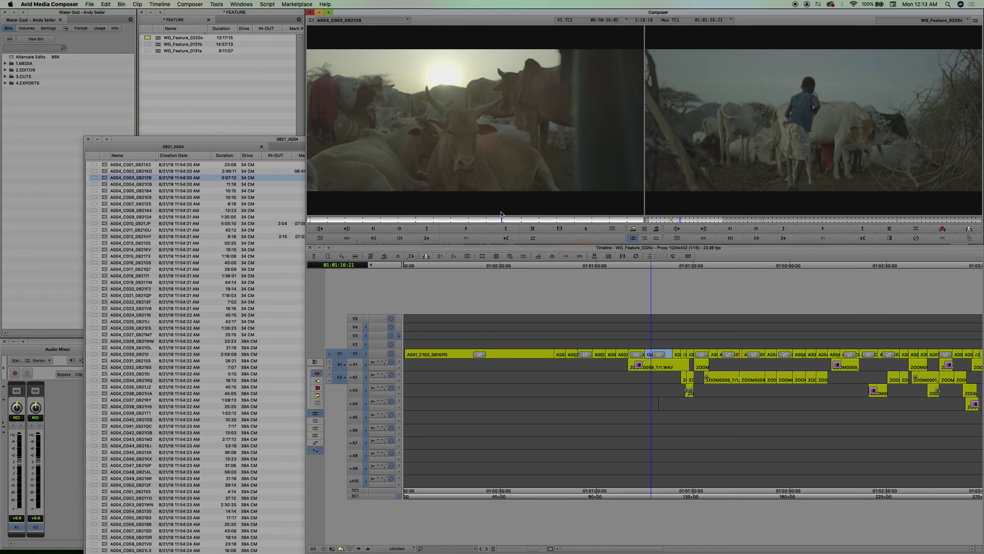
{"action": "mouse_move", "coordinate": [513, 222]}
{"action": "left_mouse_down"}
{"action": "mouse_move", "coordinate": [586, 215]}
{"action": "mouse_move", "coordinate": [364, 224]}
{"action": "mouse_move", "coordinate": [376, 221]}
{"action": "left_mouse_up"}
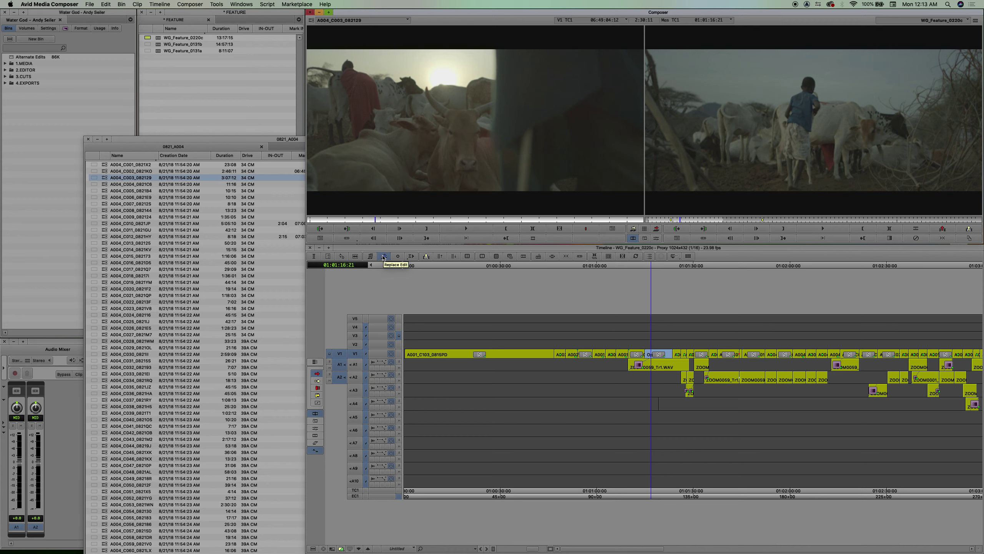
Mark IN/OUT around the shot at 01:01:16:21 and cue A004_C003 to an 8:13 backlit-cattle portion
{"action": "left_click", "coordinate": [383, 258]}
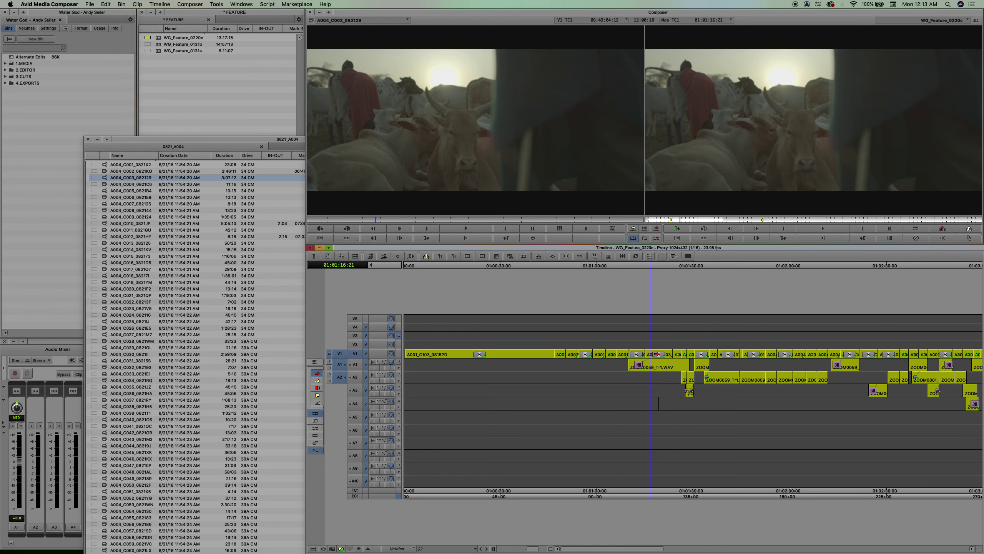
{"action": "mouse_move", "coordinate": [657, 266]}
{"action": "left_mouse_down"}
{"action": "mouse_move", "coordinate": [667, 262]}
{"action": "mouse_move", "coordinate": [648, 267]}
{"action": "left_mouse_up"}
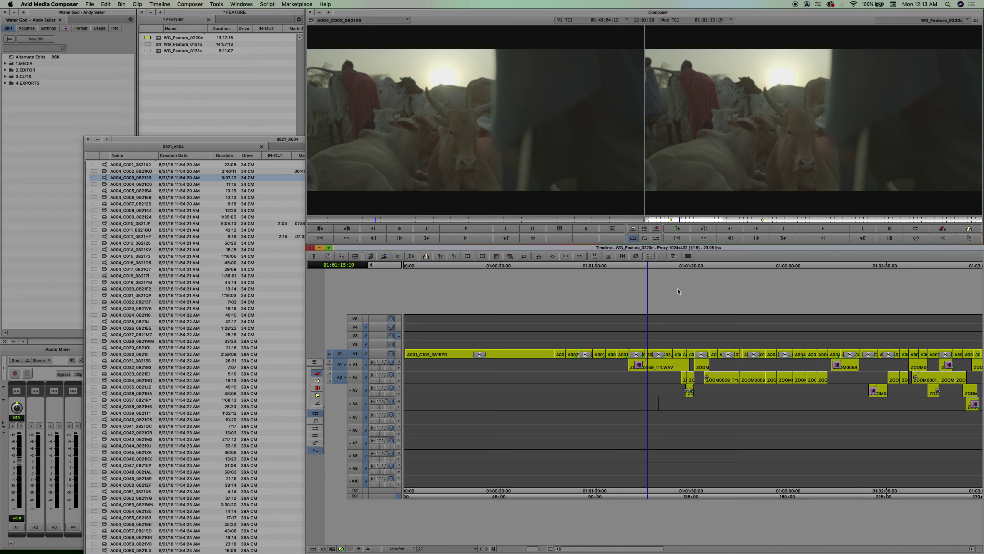
{"action": "key", "text": "super+z"}
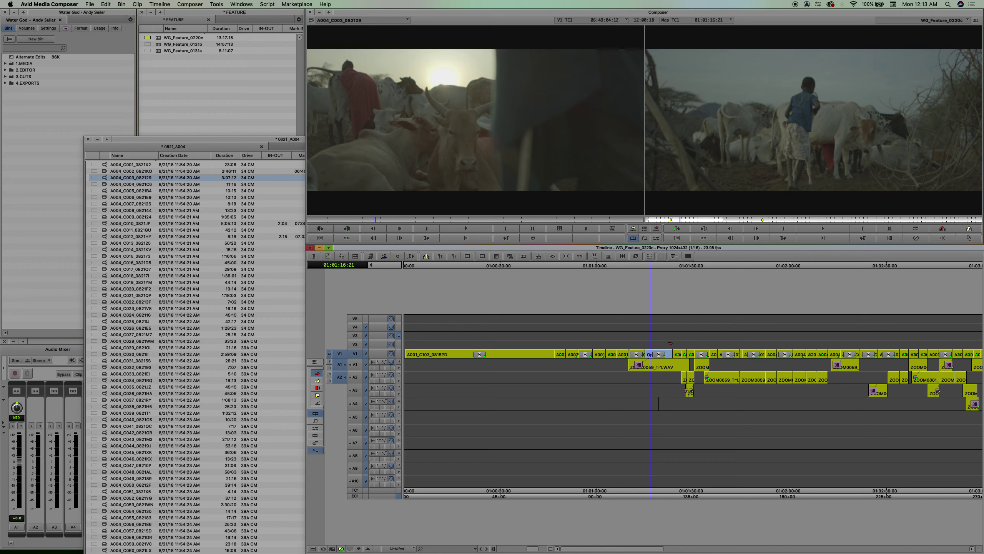
{"action": "key", "text": "t"}
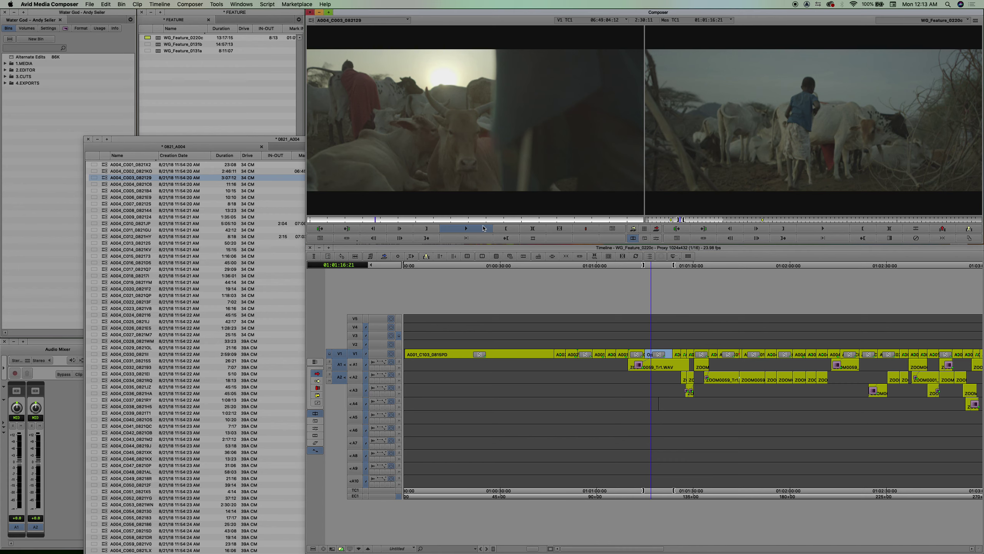
{"action": "left_click_drag", "start_coordinate": [479, 218], "coordinate": [523, 219]}
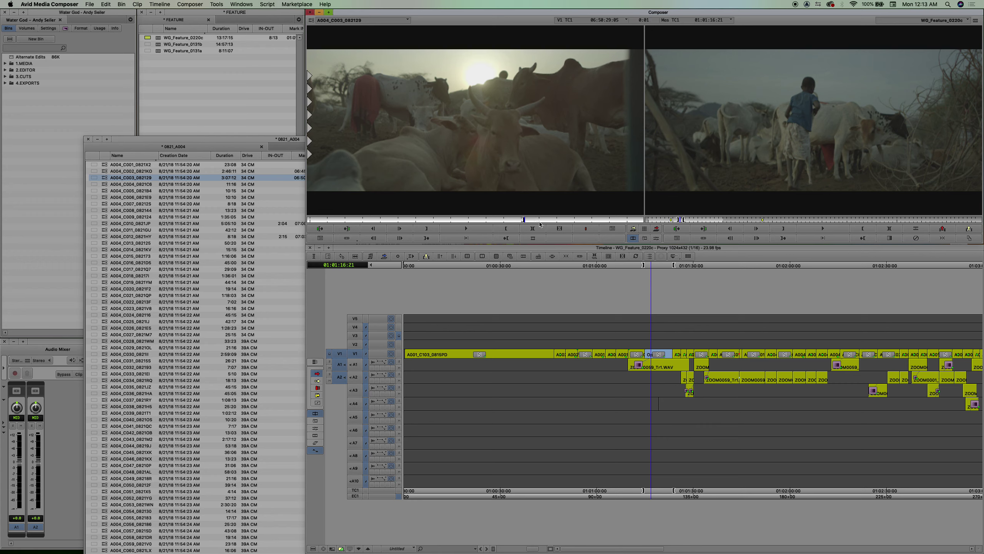
{"action": "key", "text": "b"}
{"action": "mouse_move", "coordinate": [665, 267]}
{"action": "left_mouse_down"}
{"action": "mouse_move", "coordinate": [644, 268]}
{"action": "mouse_move", "coordinate": [665, 268]}
{"action": "mouse_move", "coordinate": [655, 269]}
{"action": "mouse_move", "coordinate": [659, 278]}
{"action": "left_mouse_up"}
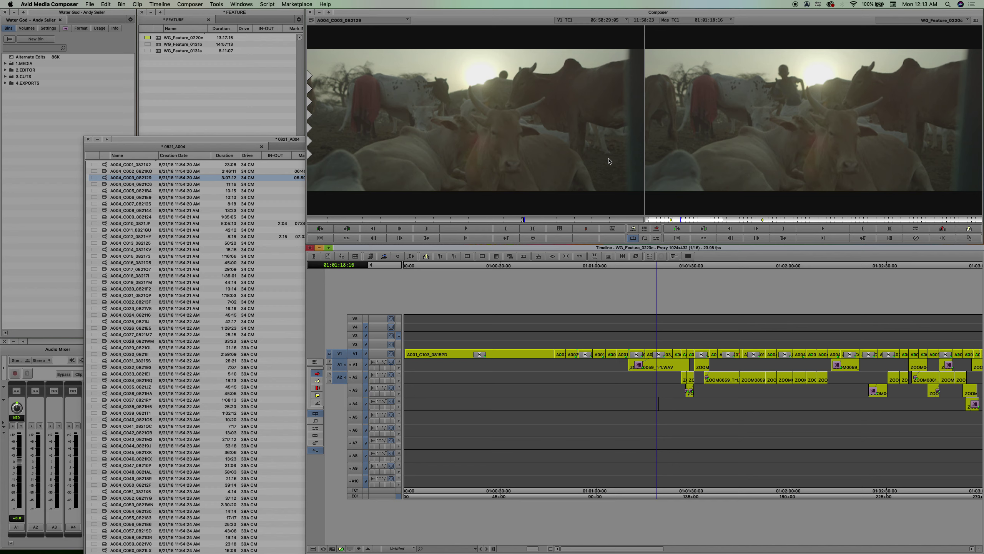
{"action": "key", "text": "super+z"}
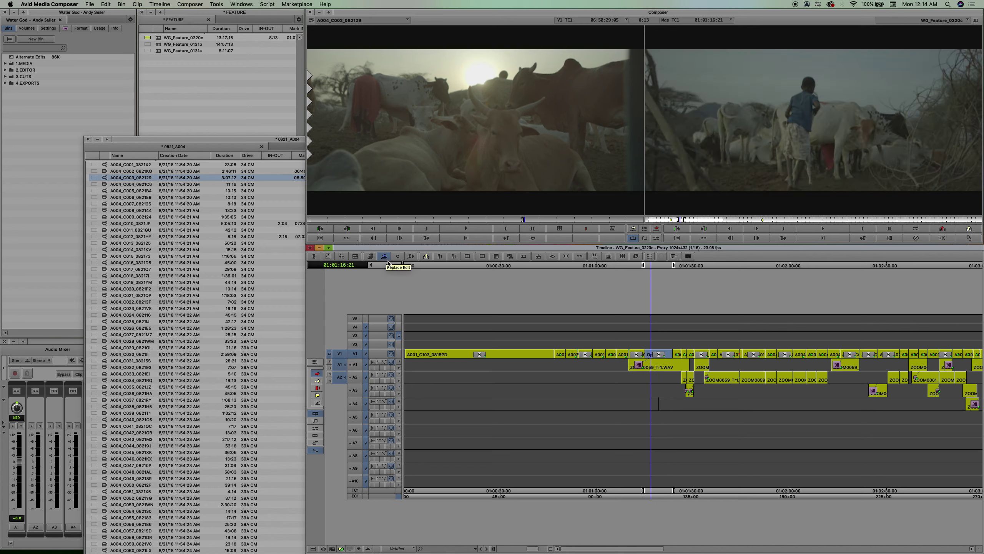
Scrub through the whole sequence, save the FEATURE and 0821_A004 bins, and park at 01:01:39:07
{"action": "left_click", "coordinate": [661, 265]}
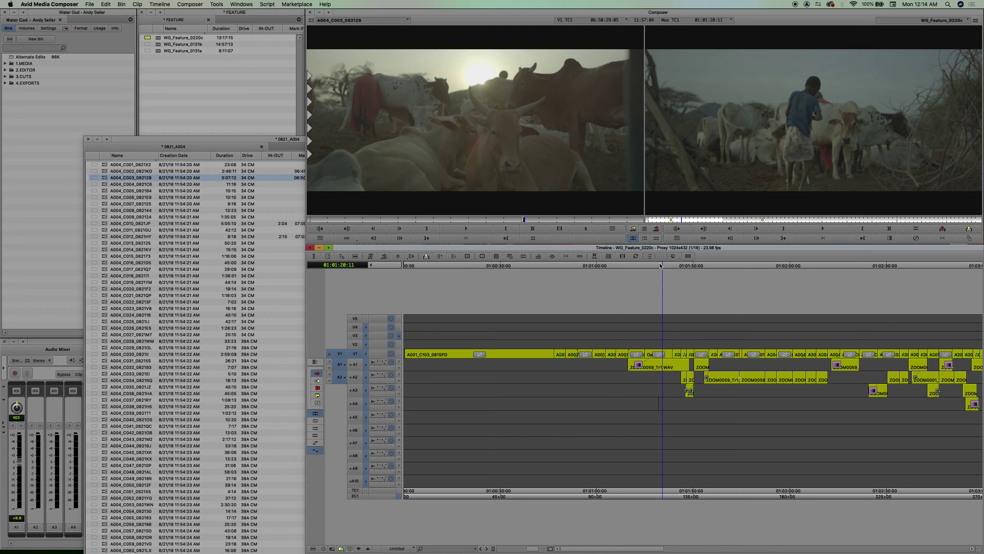
{"action": "mouse_move", "coordinate": [661, 265]}
{"action": "left_mouse_down"}
{"action": "mouse_move", "coordinate": [632, 267]}
{"action": "mouse_move", "coordinate": [821, 254]}
{"action": "mouse_move", "coordinate": [569, 279]}
{"action": "left_mouse_up"}
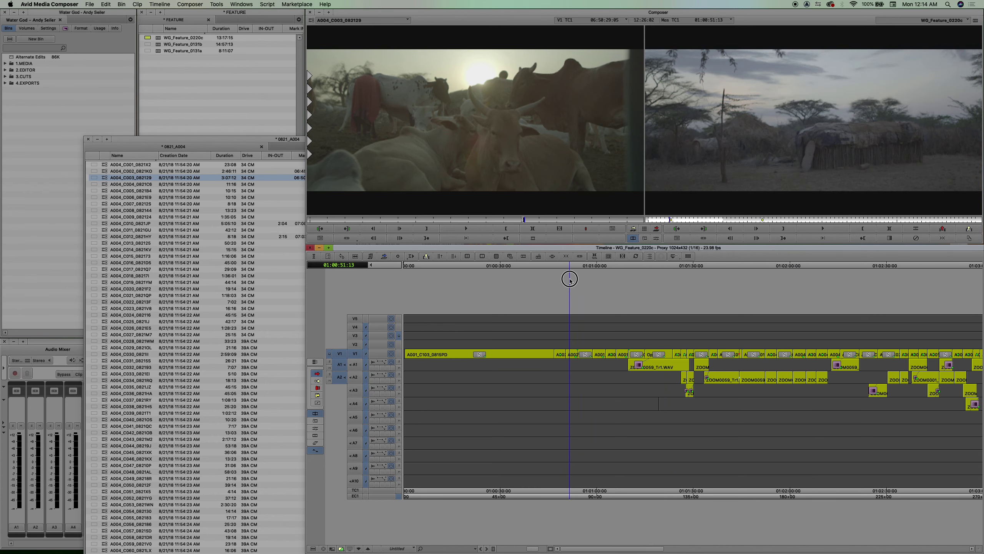
{"action": "left_click_drag", "start_coordinate": [570, 278], "coordinate": [890, 268]}
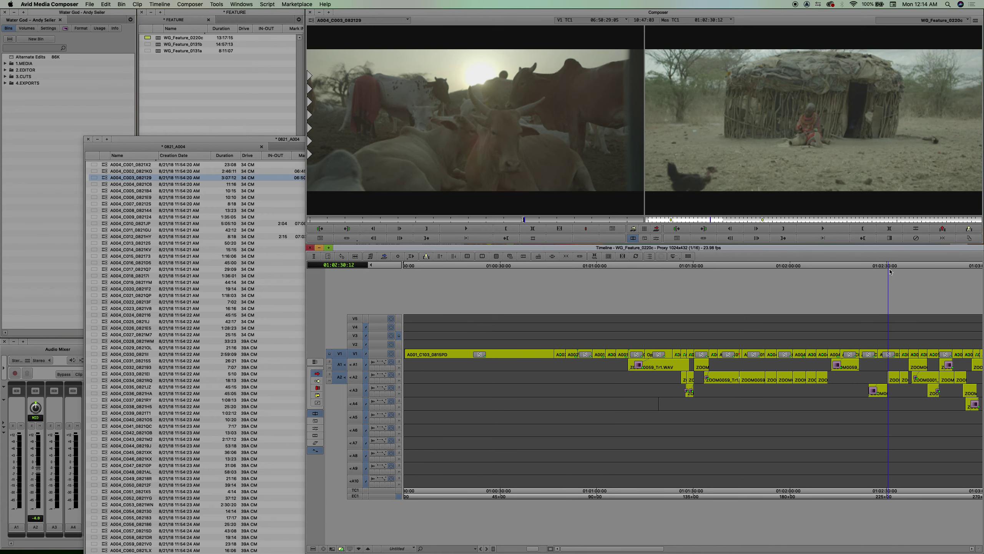
{"action": "key", "text": "super+s"}
{"action": "left_click_drag", "start_coordinate": [731, 288], "coordinate": [723, 285]}
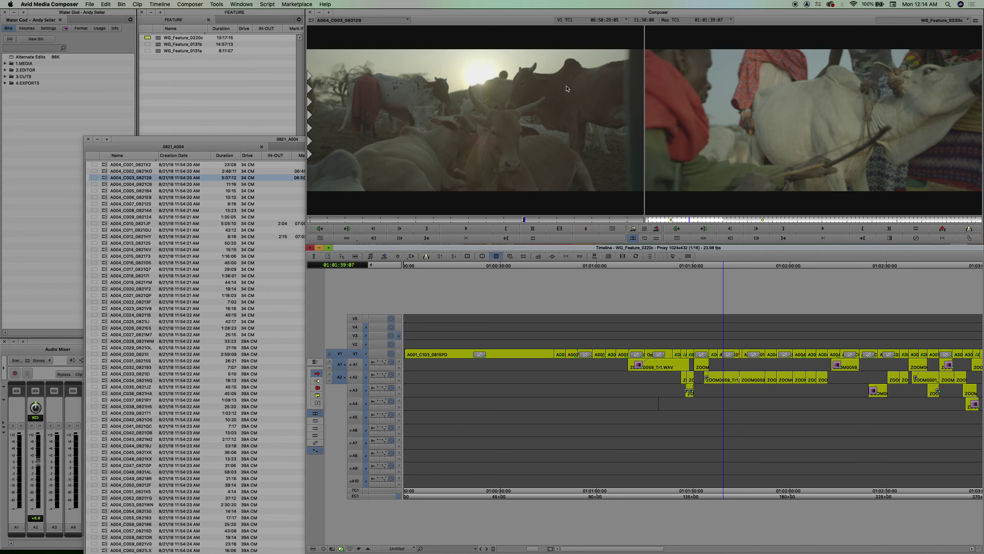
Match Frame the herders-with-white-cow shot into the Source monitor and scrub back to 01:01:28:13
{"action": "left_click", "coordinate": [684, 285]}
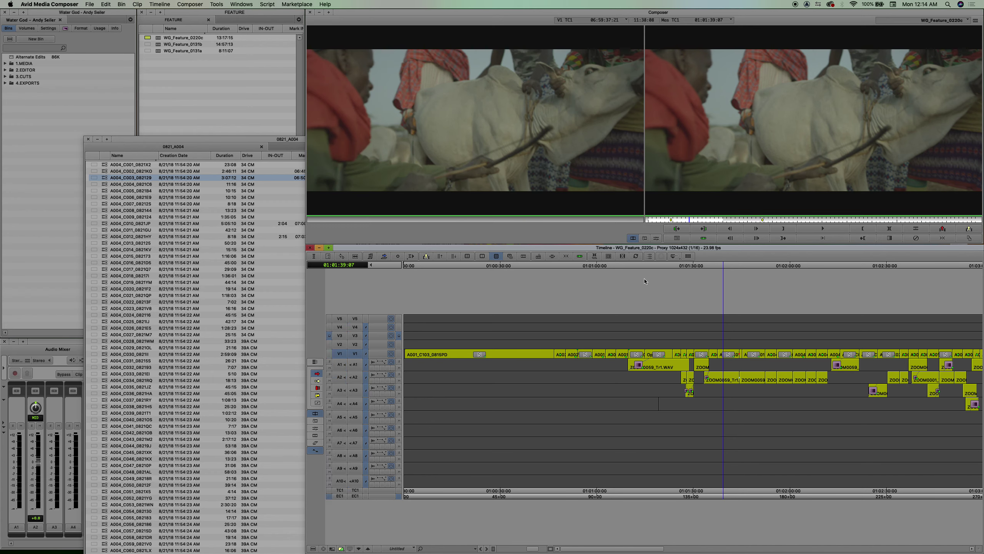
{"action": "left_click", "coordinate": [725, 267]}
{"action": "left_click_drag", "start_coordinate": [725, 267], "coordinate": [726, 263]}
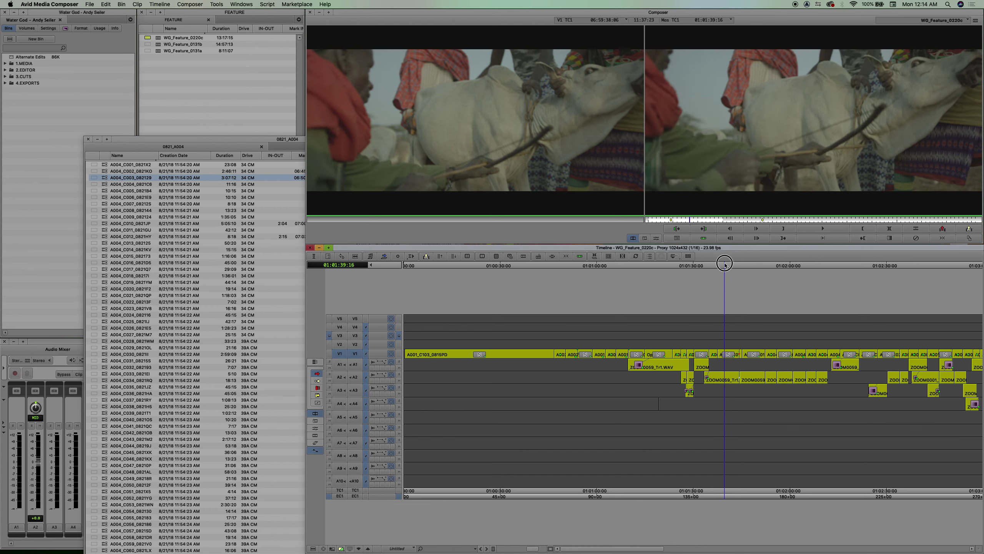
{"action": "left_click_drag", "start_coordinate": [726, 264], "coordinate": [661, 270]}
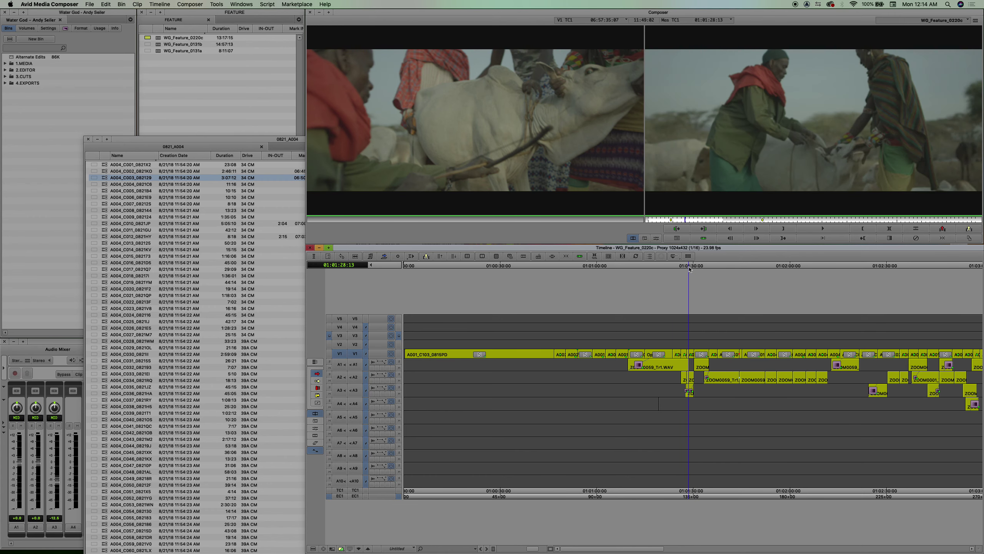